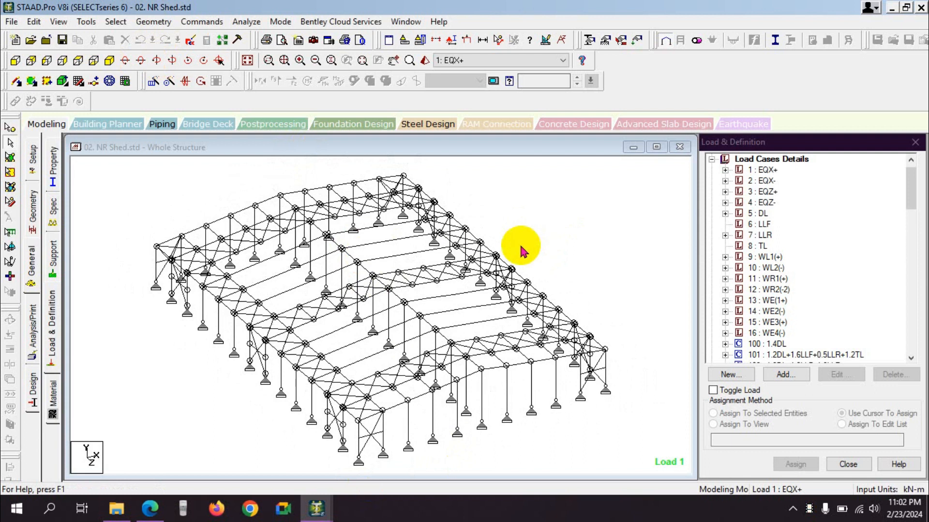
# Examine the whole shed structure in 02. NR Shed.std, including its frames, bracing and supports
pyautogui.moveTo(586, 269); pyautogui.dragTo(580, 270, button='middle')
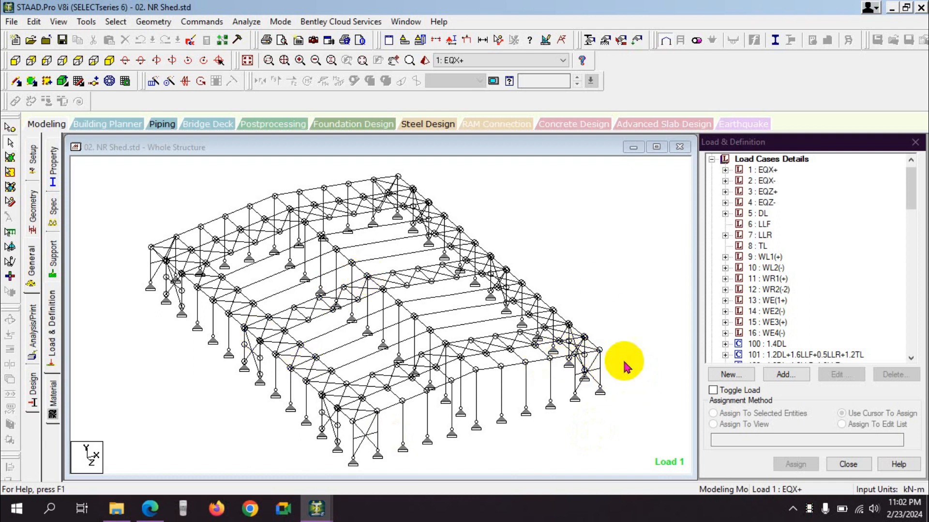
pyautogui.scroll(-2, 315, 242)
pyautogui.moveTo(604, 233); pyautogui.dragTo(584, 235, button='middle')
pyautogui.moveTo(406, 338); pyautogui.dragTo(441, 335, button='middle')
pyautogui.scroll(3, 327, 328)
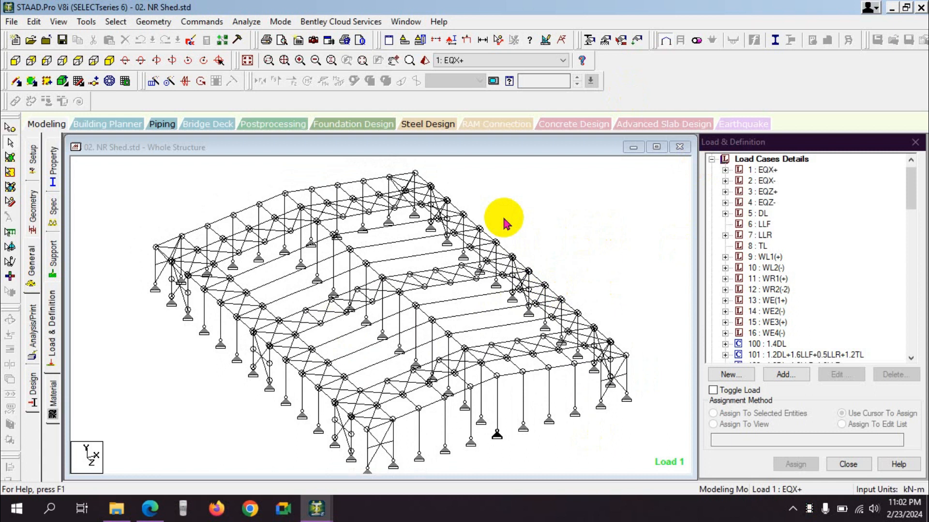
pyautogui.scroll(2, 577, 240)
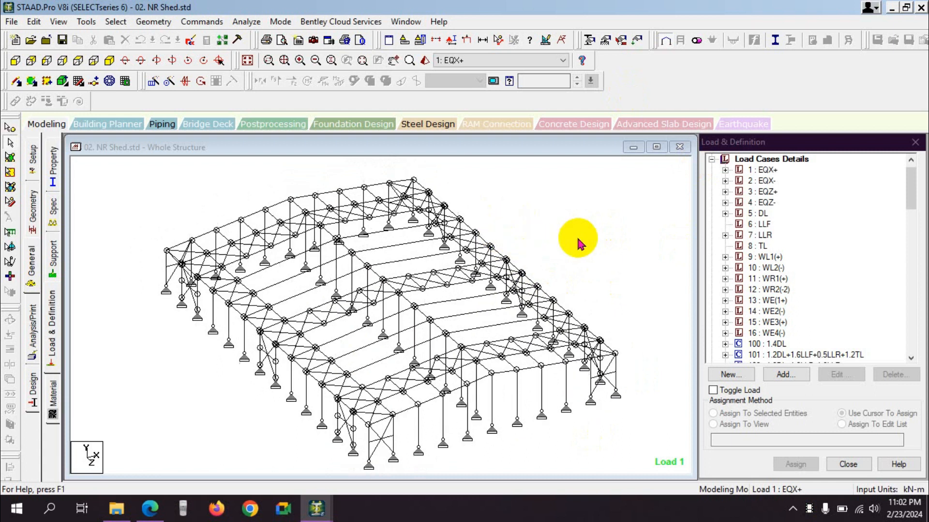
pyautogui.scroll(-1, 580, 245)
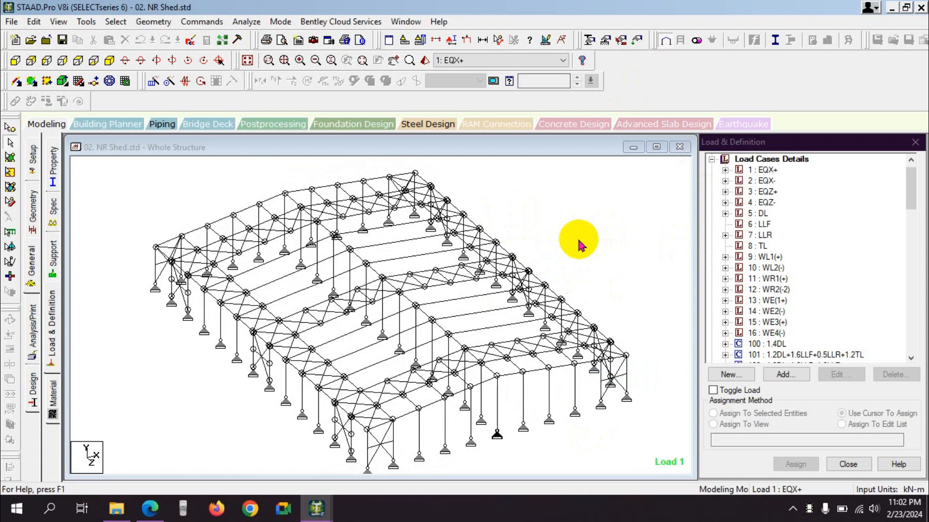
pyautogui.scroll(3, 507, 409)
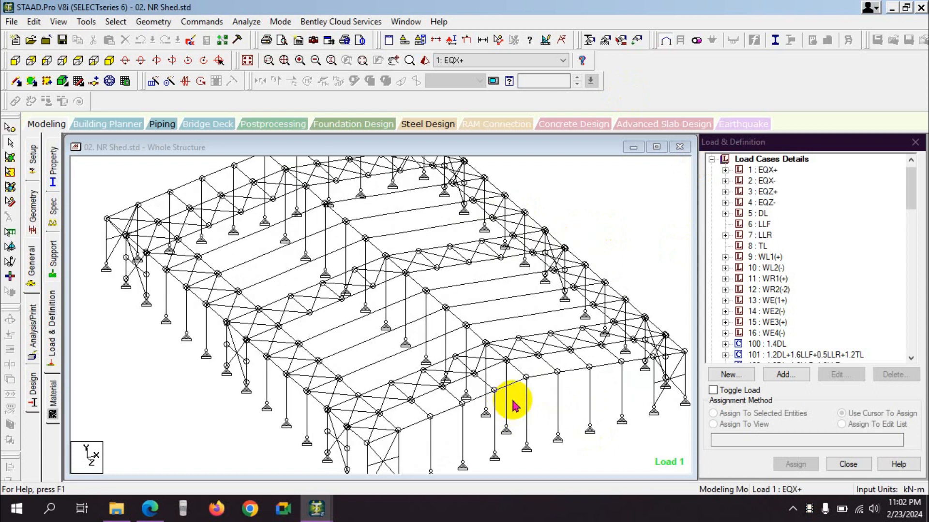
pyautogui.scroll(-3, 514, 407)
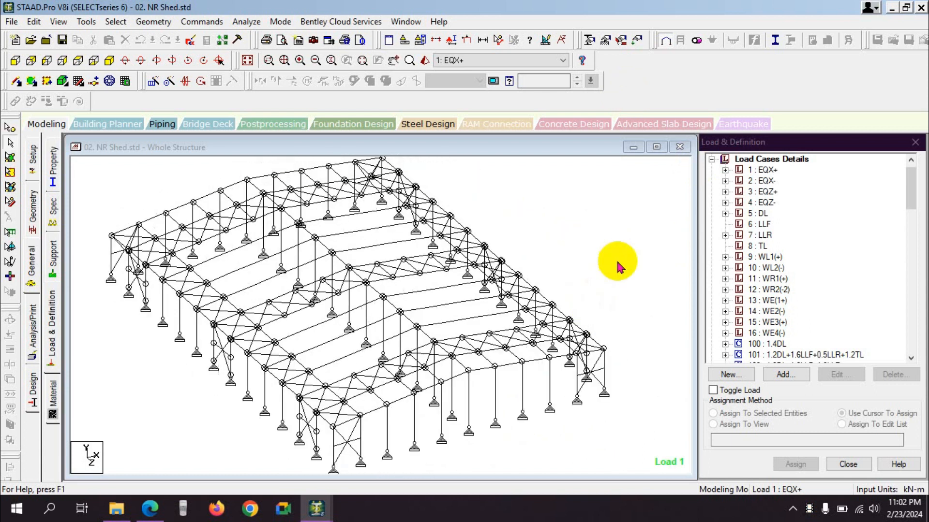
pyautogui.moveTo(628, 279); pyautogui.dragTo(629, 281, button='middle')
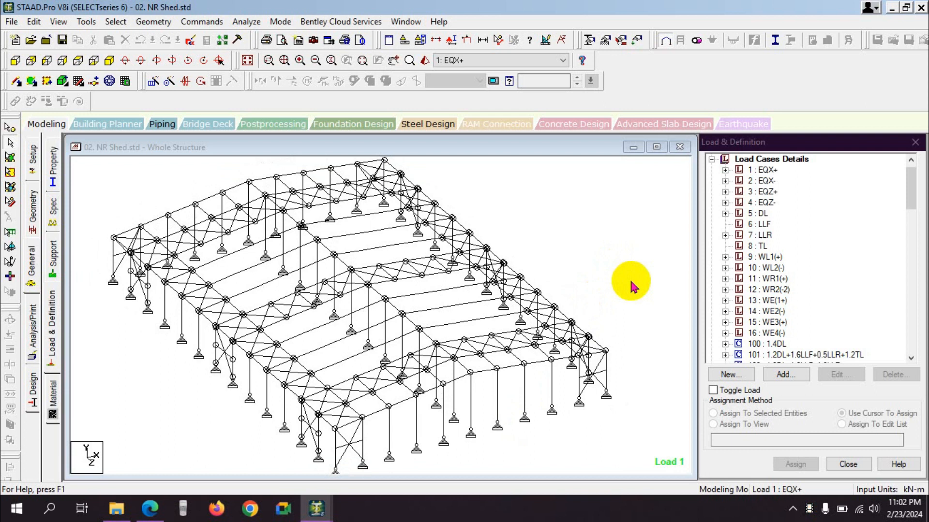
pyautogui.scroll(-1, 608, 294)
pyautogui.moveTo(449, 276); pyautogui.dragTo(500, 269, button='middle')
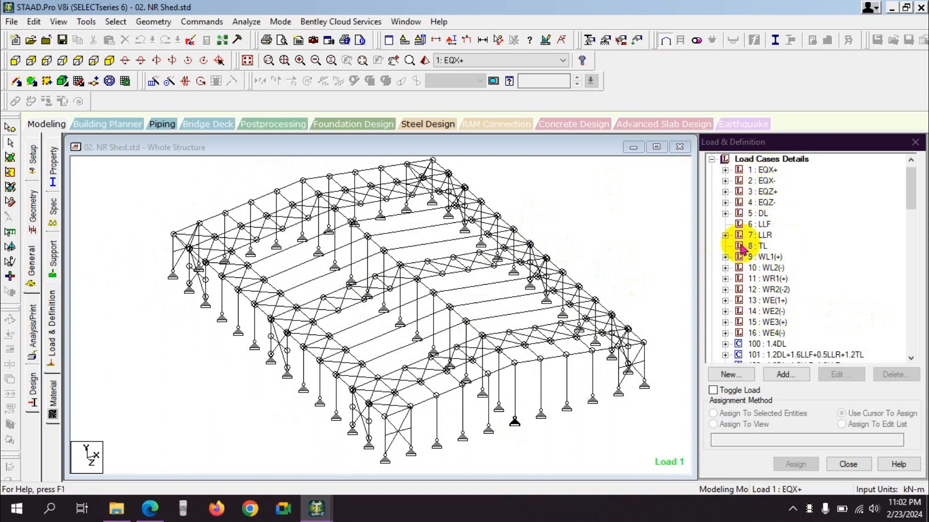
# Review the primary load cases one by one, from the seismic cases EQX+, EQX-, EQZ+ and EQZ- through to TL
pyautogui.click(764, 170)
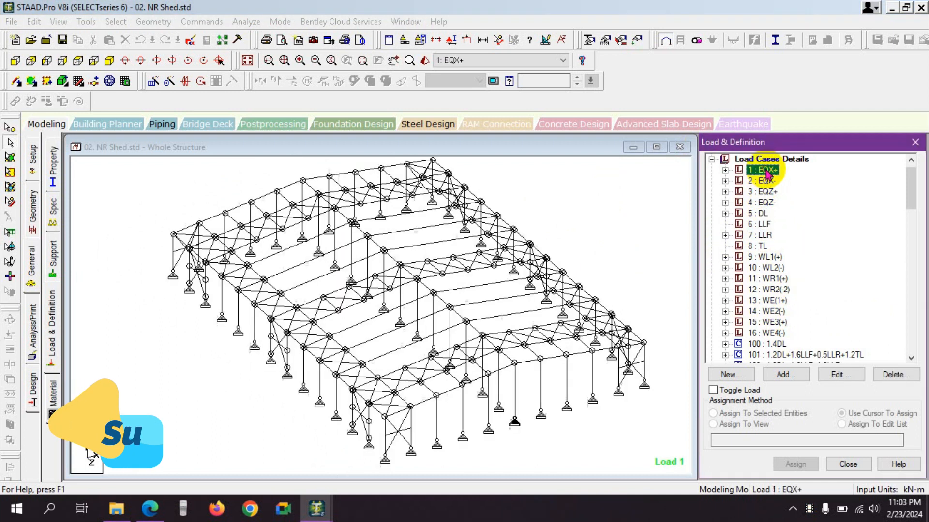
pyautogui.click(768, 181)
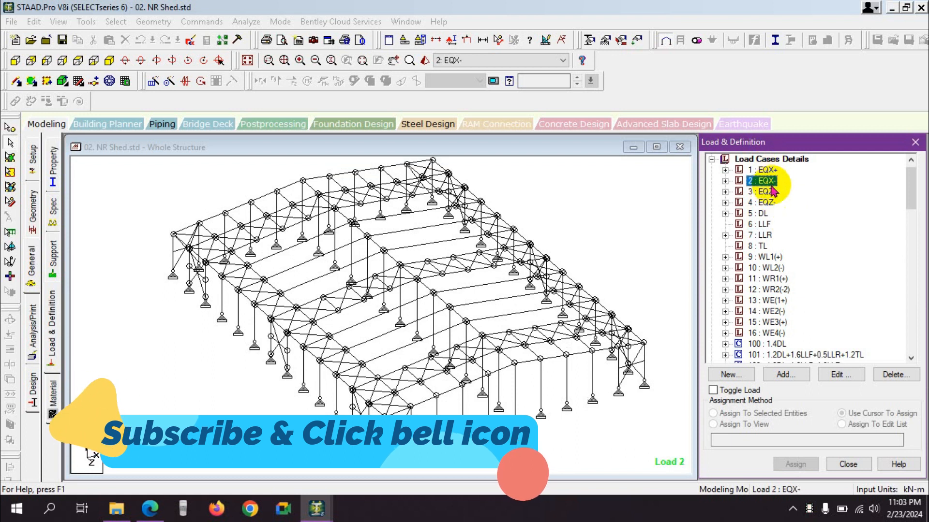
pyautogui.click(769, 193)
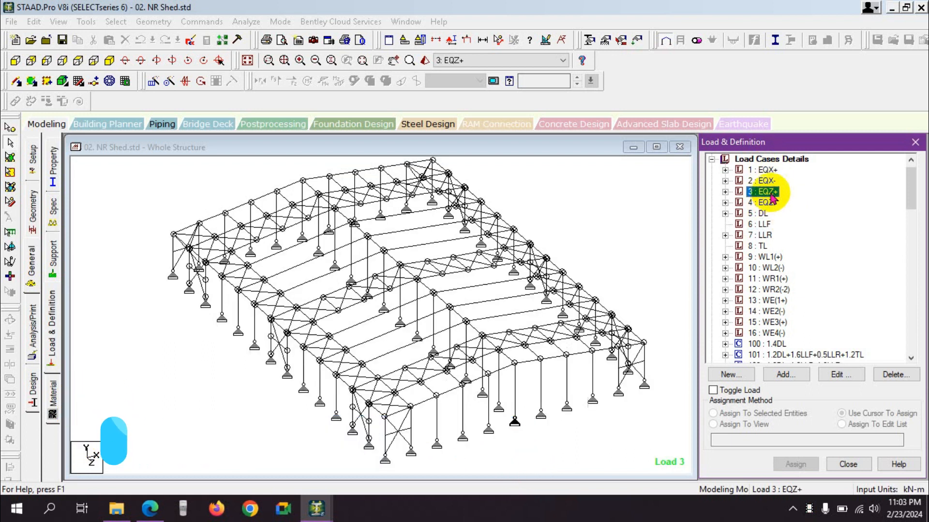
pyautogui.click(770, 203)
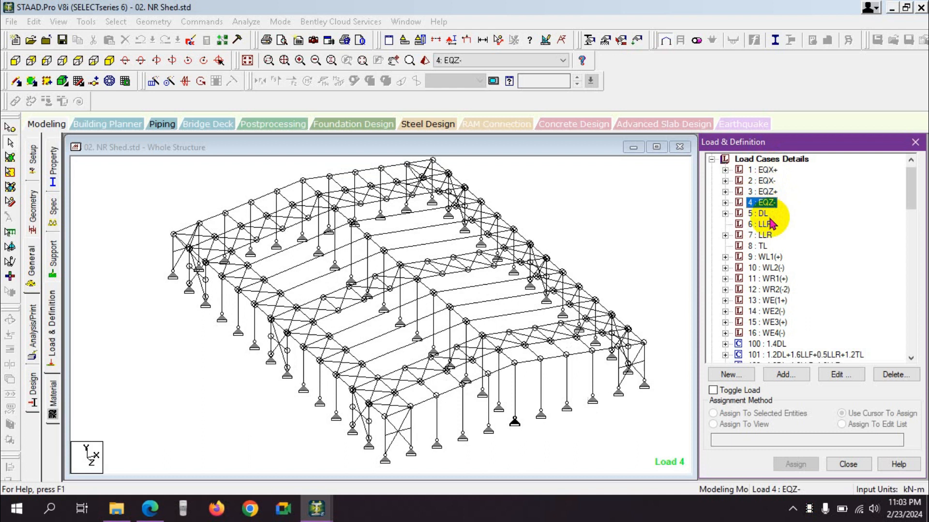
pyautogui.click(763, 214)
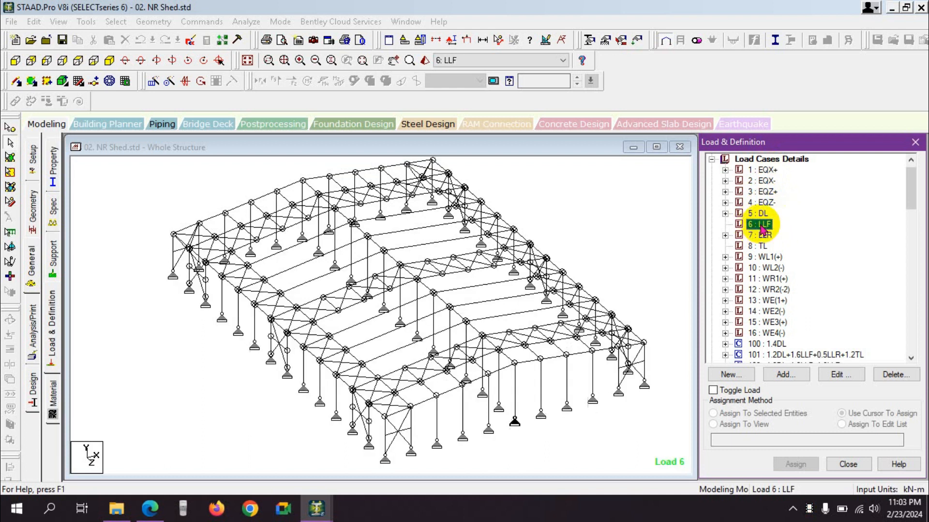
pyautogui.click(762, 247)
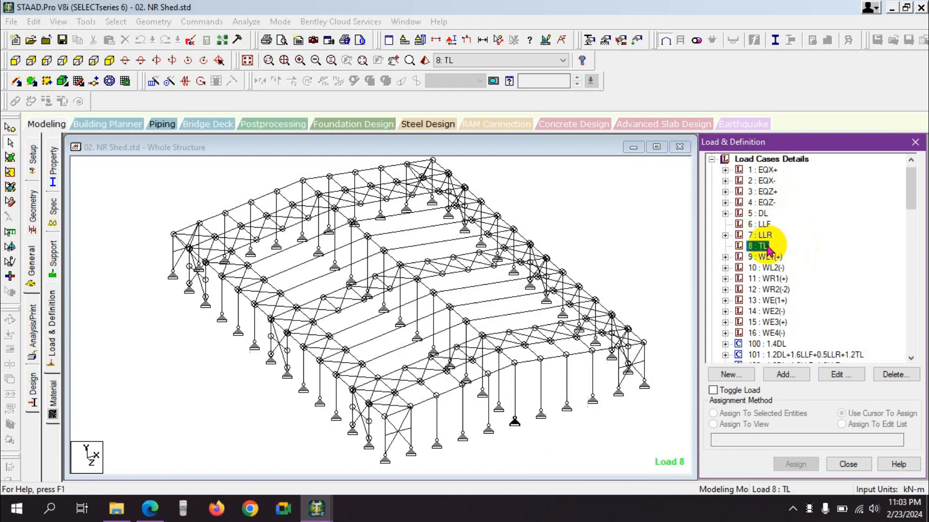
# Check the live load cases LLF and LLR, the TL case and the wind case WL1(+) against the structure
pyautogui.click(763, 224)
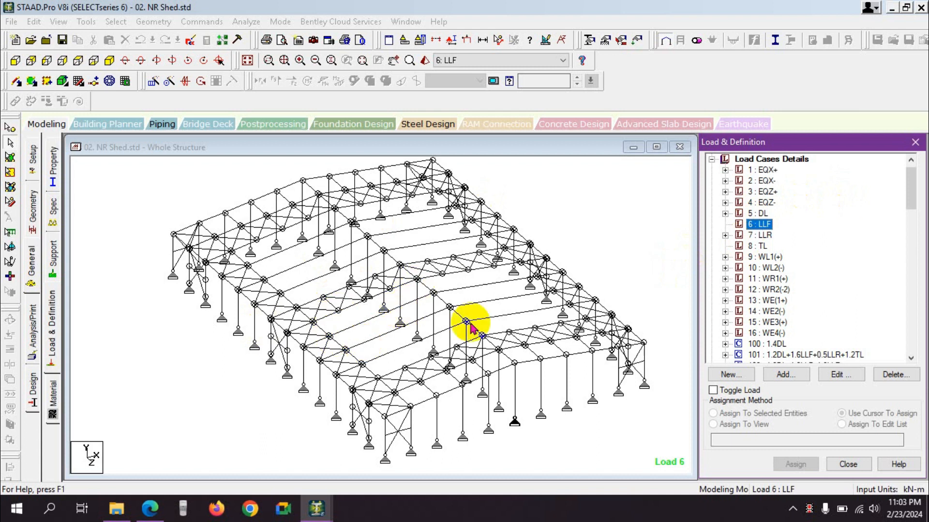
pyautogui.click(760, 247)
pyautogui.click(761, 257)
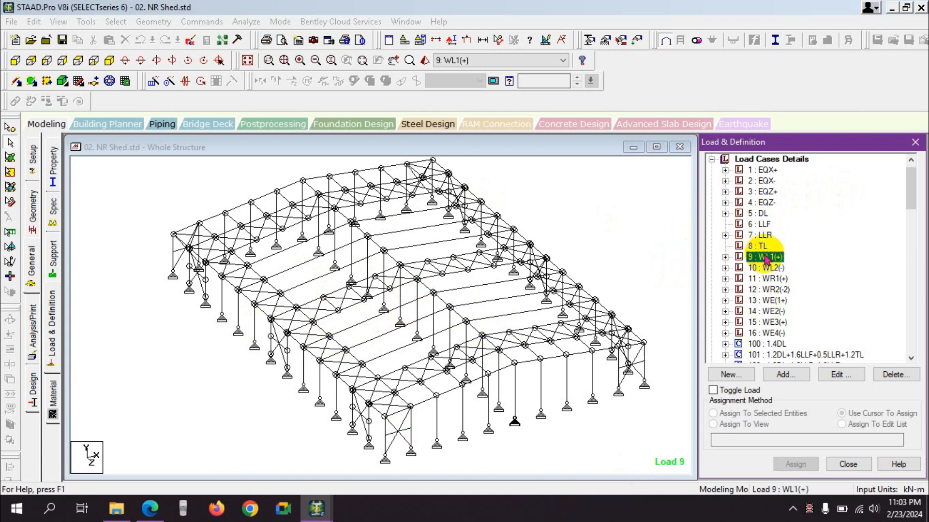
pyautogui.scroll(-2, 743, 325)
pyautogui.scroll(2, 754, 338)
pyautogui.click(758, 246)
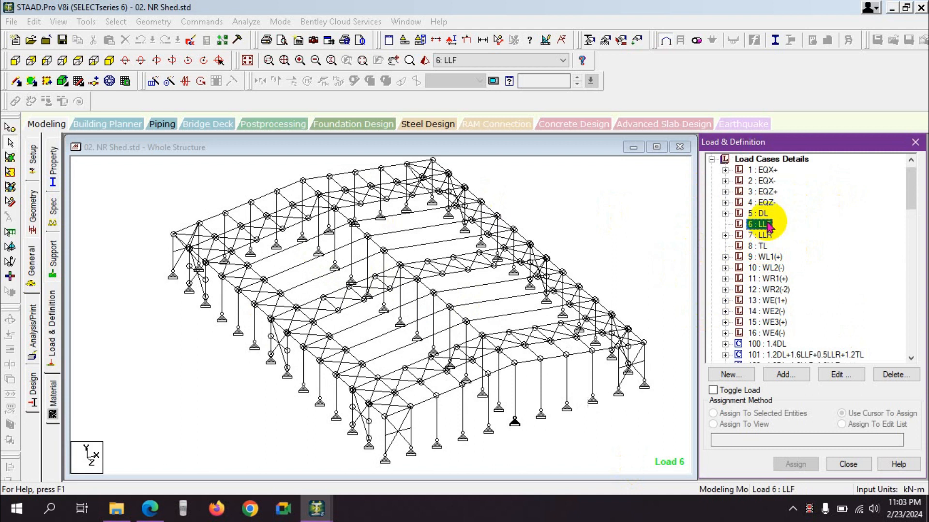
pyautogui.click(767, 224)
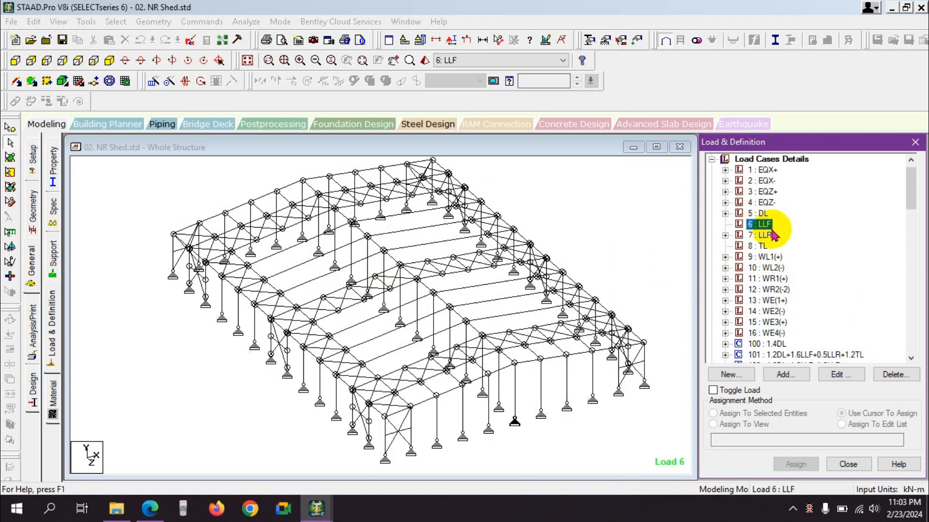
pyautogui.click(765, 235)
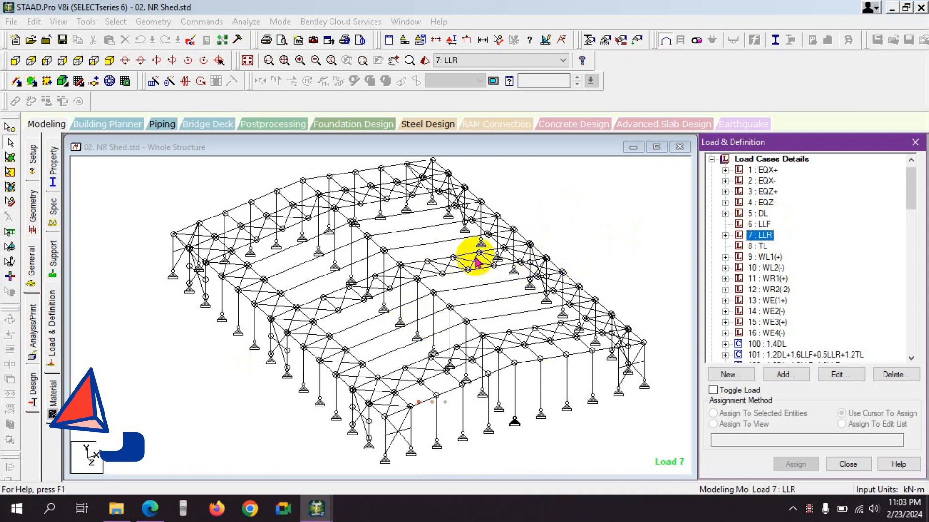
pyautogui.click(591, 259)
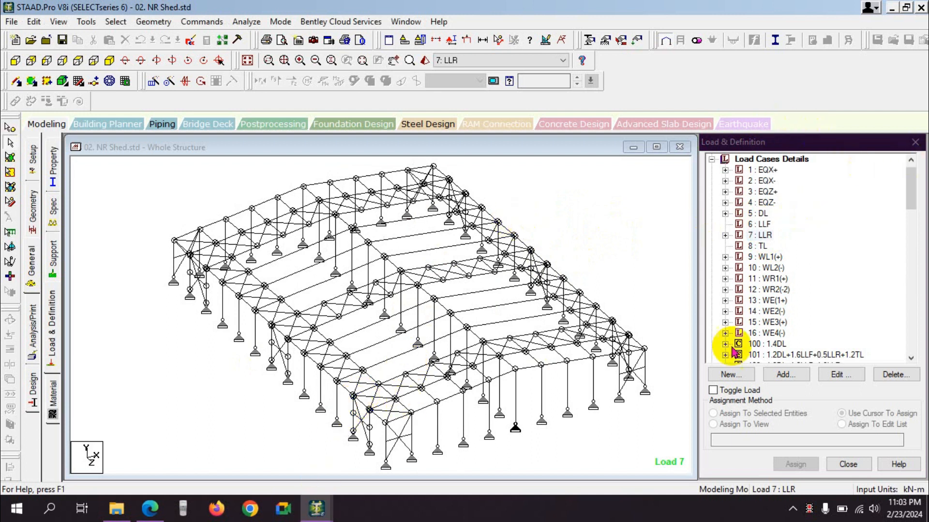
# Read through the load combinations that follow the primary load cases, starting with 100 : 1.4DL
pyautogui.scroll(-9, 740, 339)
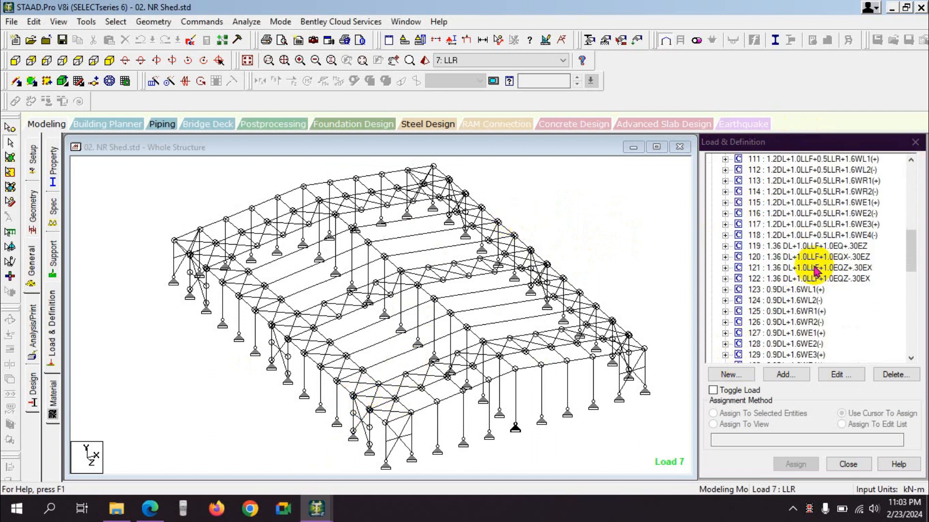
pyautogui.scroll(4, 817, 261)
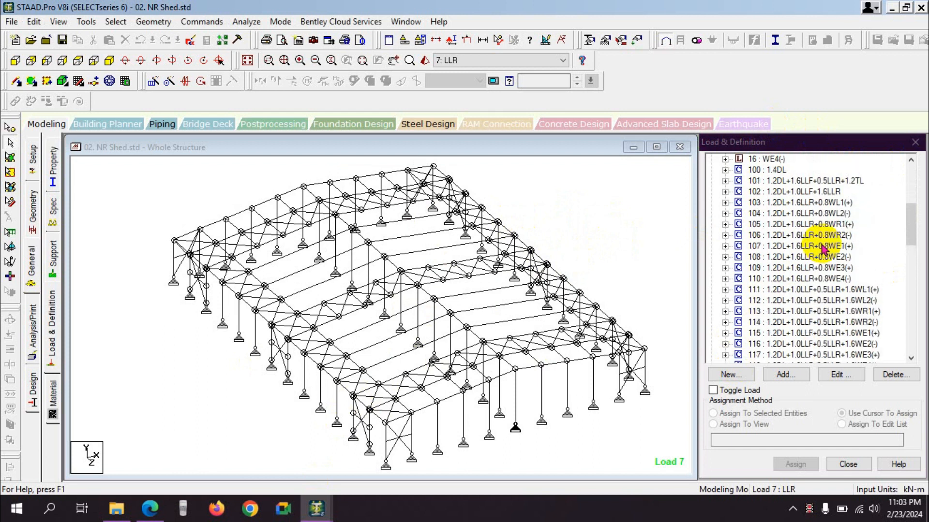
pyautogui.scroll(1, 822, 249)
pyautogui.scroll(5, 822, 247)
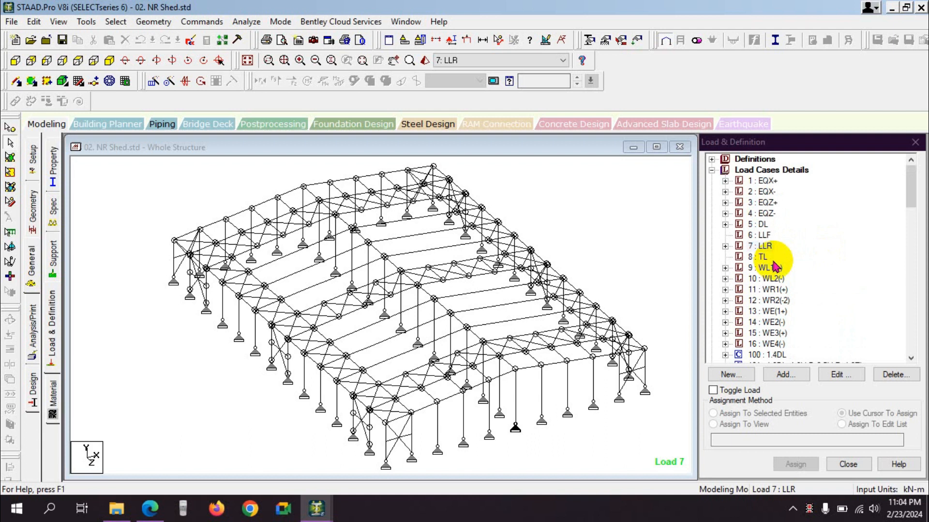
pyautogui.scroll(-3, 777, 248)
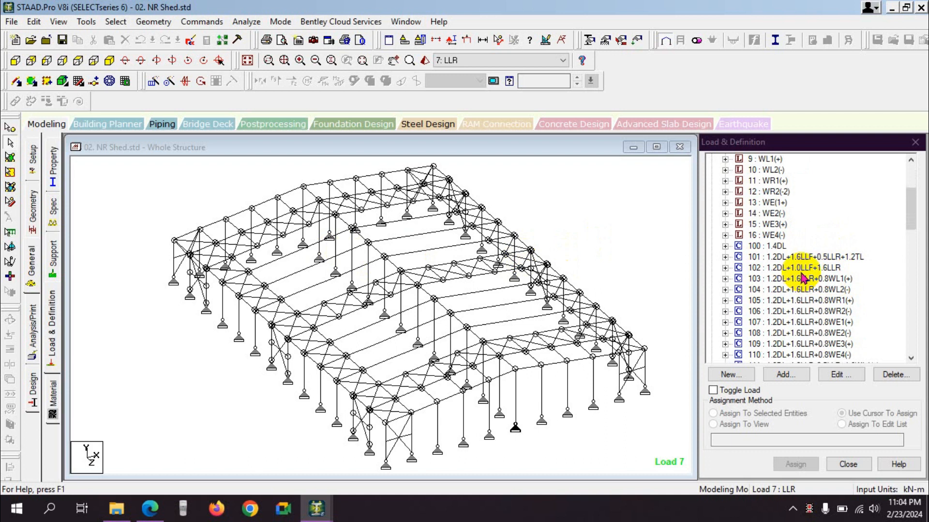
pyautogui.scroll(-2, 802, 278)
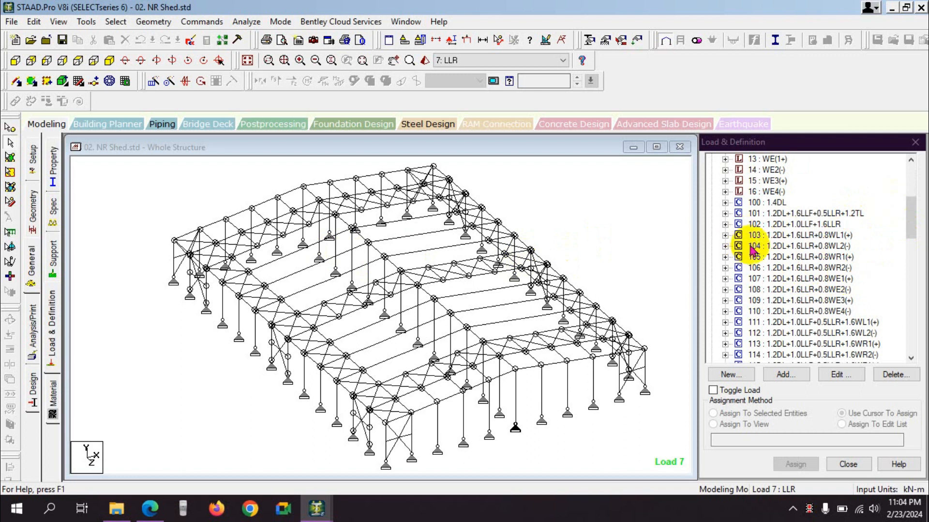
pyautogui.scroll(-2, 815, 237)
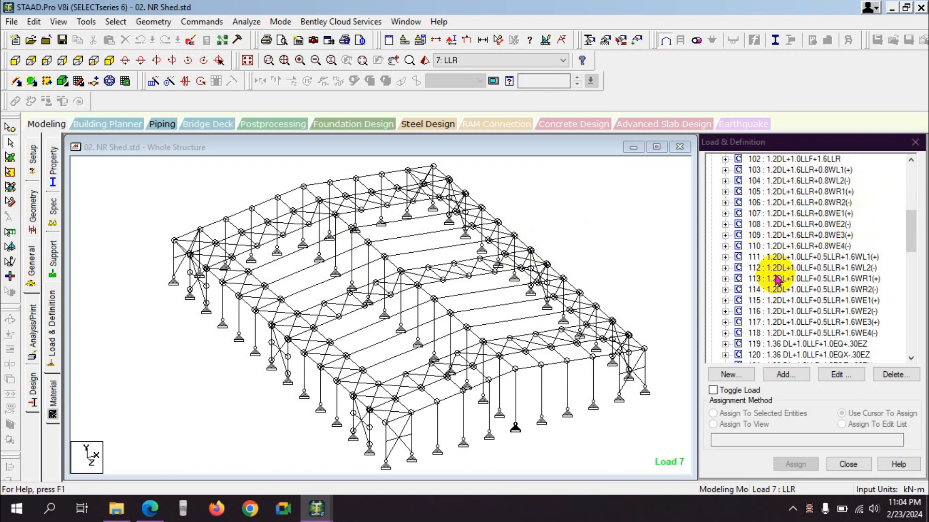
pyautogui.scroll(-3, 817, 291)
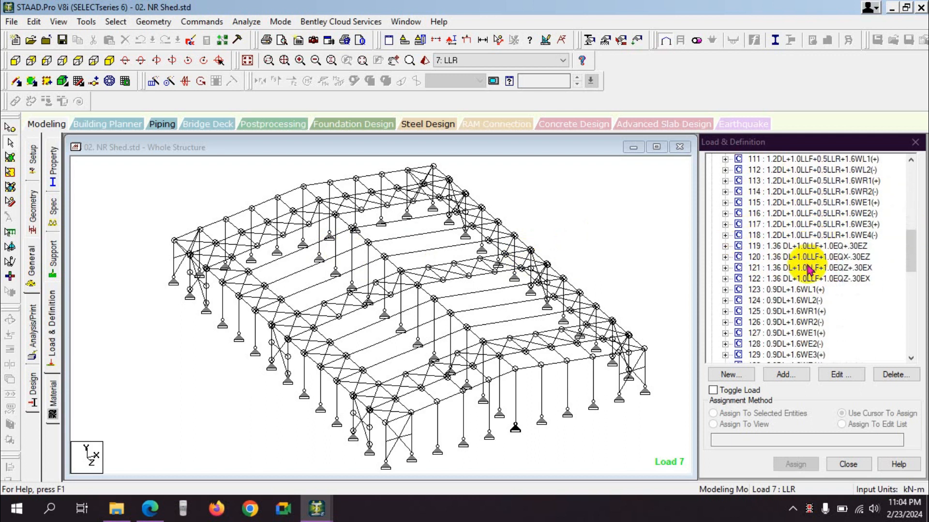
pyautogui.scroll(-3, 809, 269)
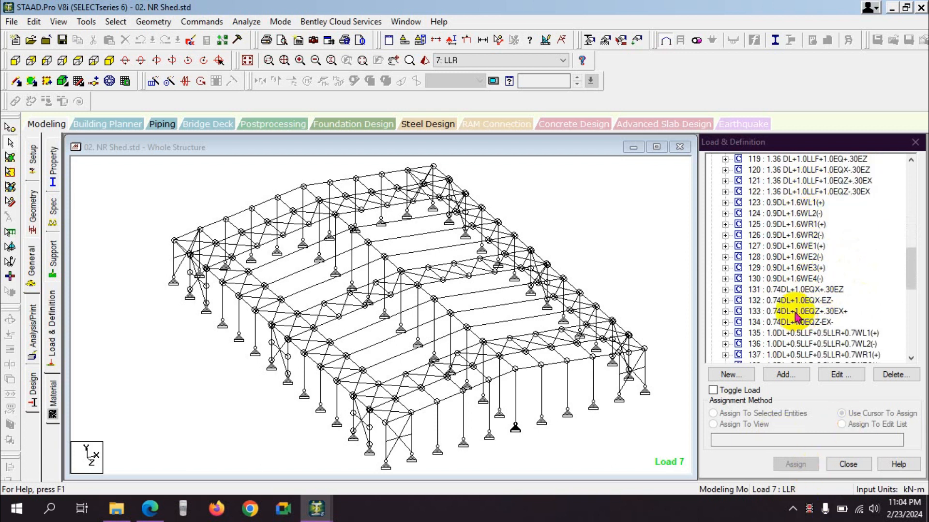
pyautogui.scroll(2, 826, 236)
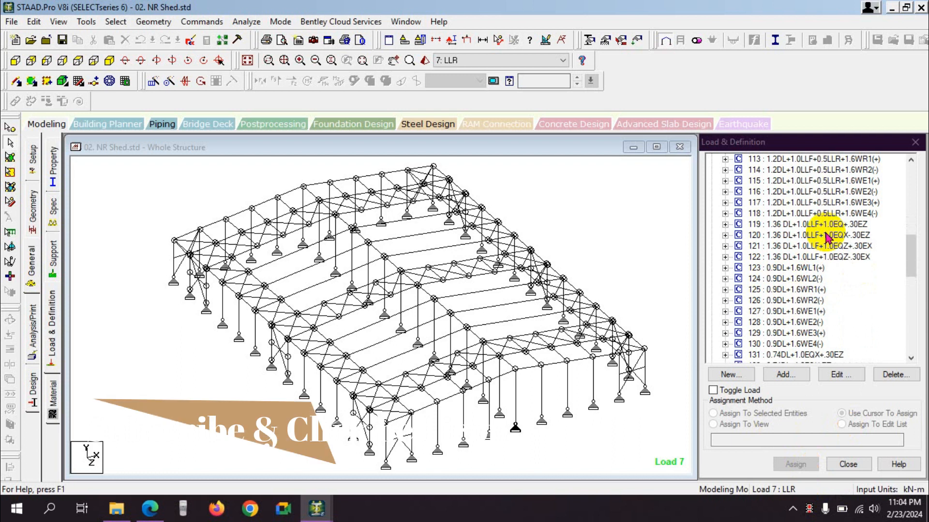
pyautogui.scroll(7, 827, 237)
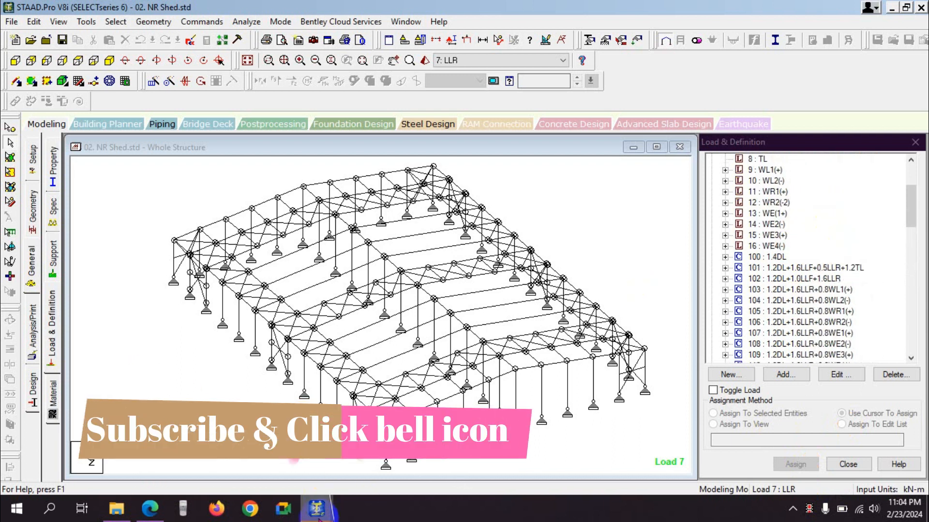
# Check the load case list of the other open STAAD model and return to 02. NR Shed.std
pyautogui.click(269, 472)
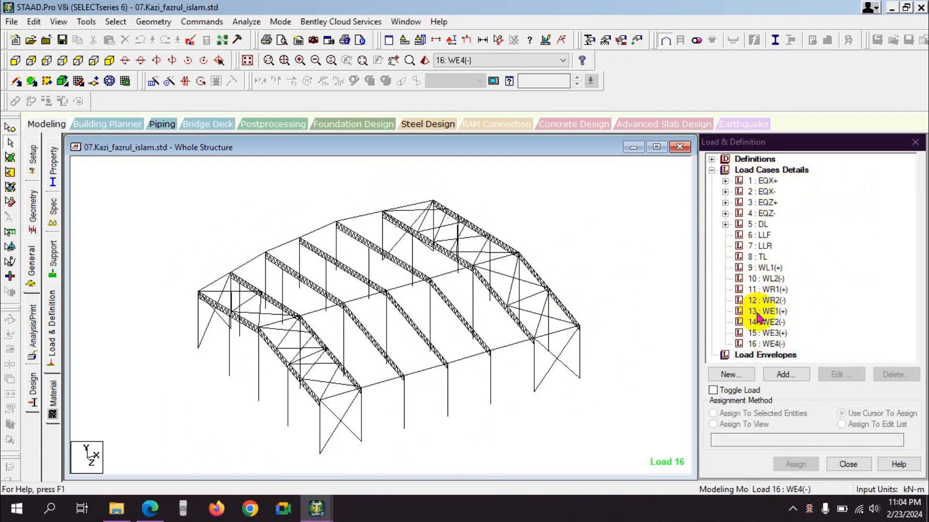
pyautogui.click(327, 514)
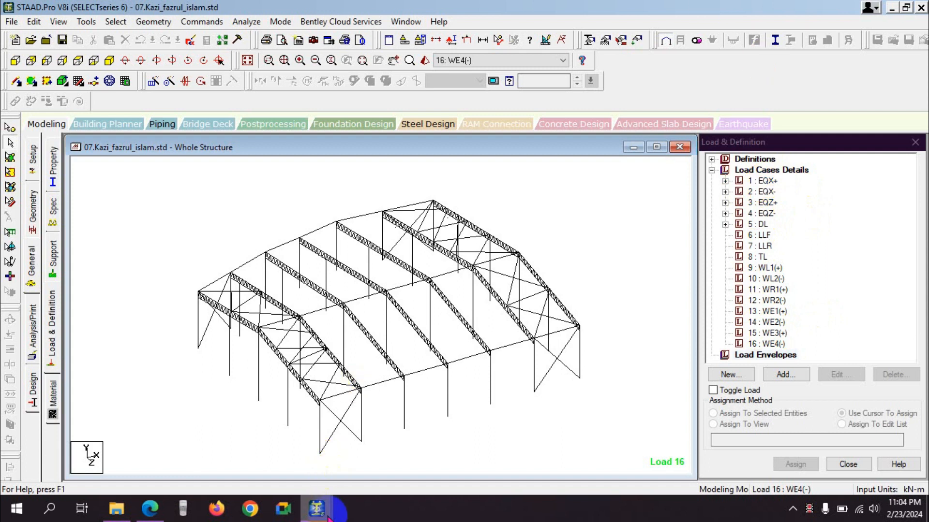
pyautogui.click(369, 448)
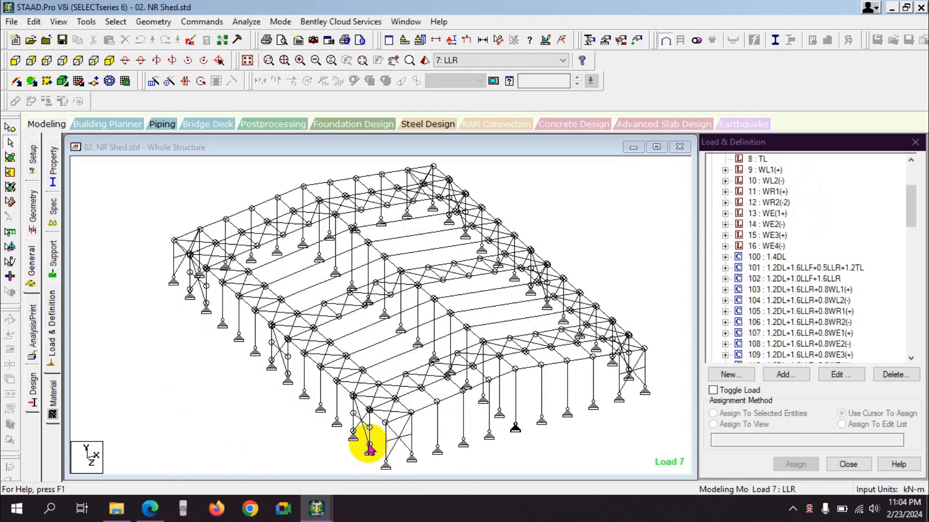
# Open the NR Shed model's input command file and go to the first load combination, LOAD COMB 100 1.4DL
pyautogui.click(35, 22)
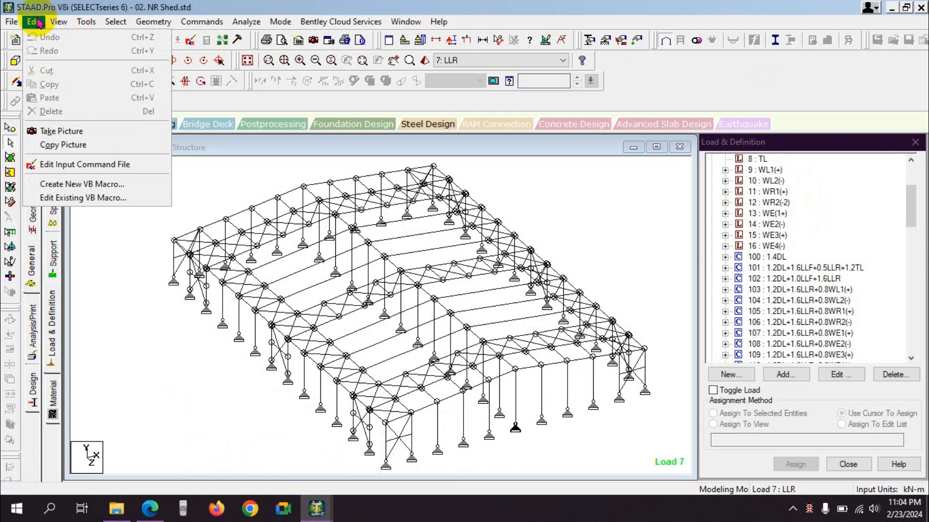
pyautogui.click(84, 165)
pyautogui.scroll(-5, 213, 401)
pyautogui.scroll(-8, 209, 402)
pyautogui.scroll(3, 196, 194)
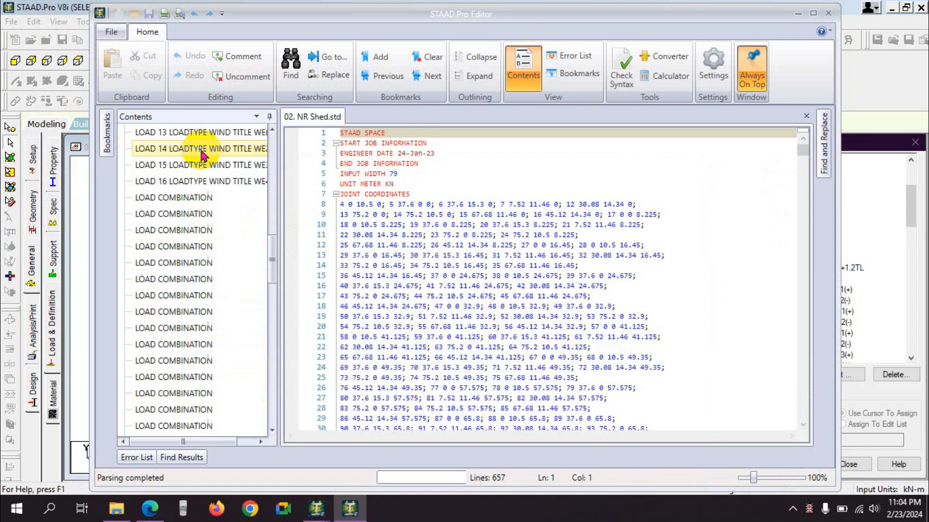
pyautogui.click(210, 245)
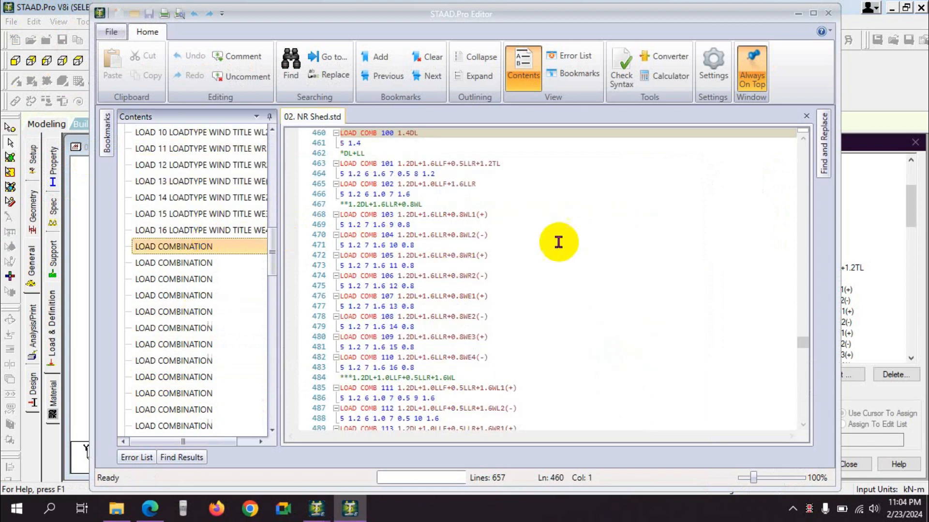
pyautogui.scroll(2, 366, 183)
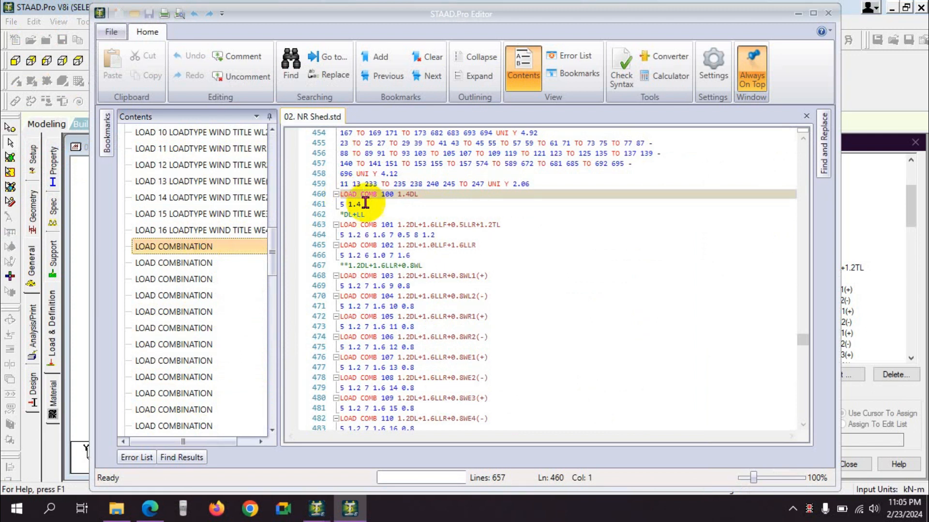
# Copy the load combination commands from LOAD COMB 100 through the factor line of LOAD COMB 208
pyautogui.moveTo(341, 194); pyautogui.dragTo(418, 262)
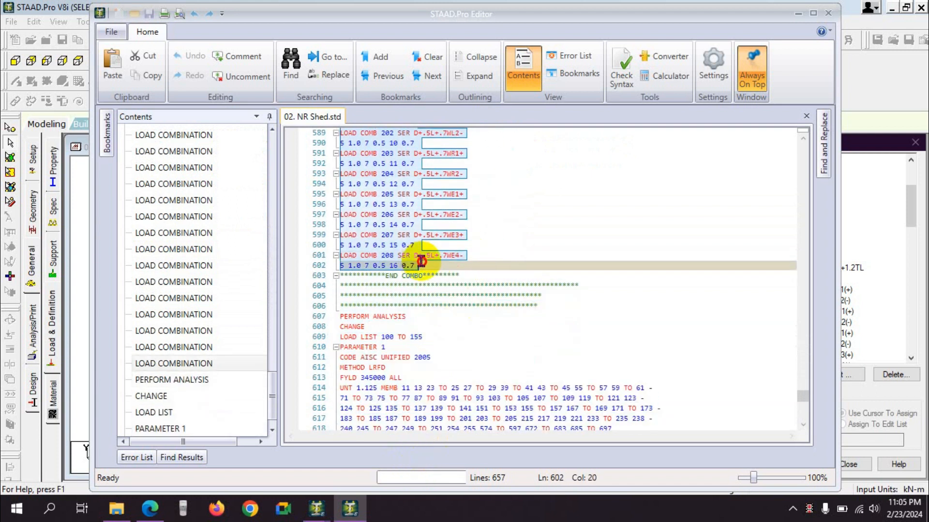
pyautogui.rightClick(389, 198)
pyautogui.click(426, 253)
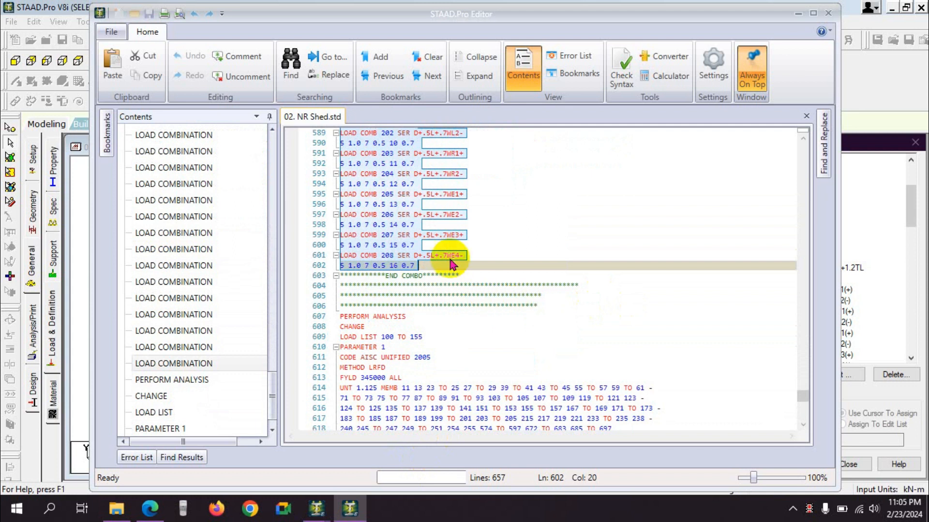
pyautogui.scroll(20, 452, 262)
pyautogui.scroll(20, 451, 267)
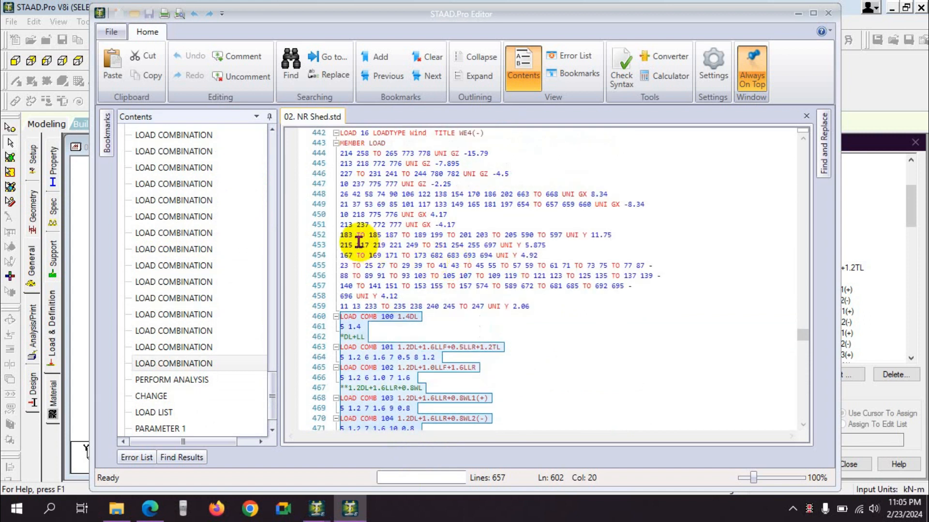
# Copy the command lines from LOAD COMB 100 through the asterisk comment lines after END COMBO, and close the command file editor
pyautogui.click(341, 317)
pyautogui.moveTo(341, 316); pyautogui.dragTo(547, 237)
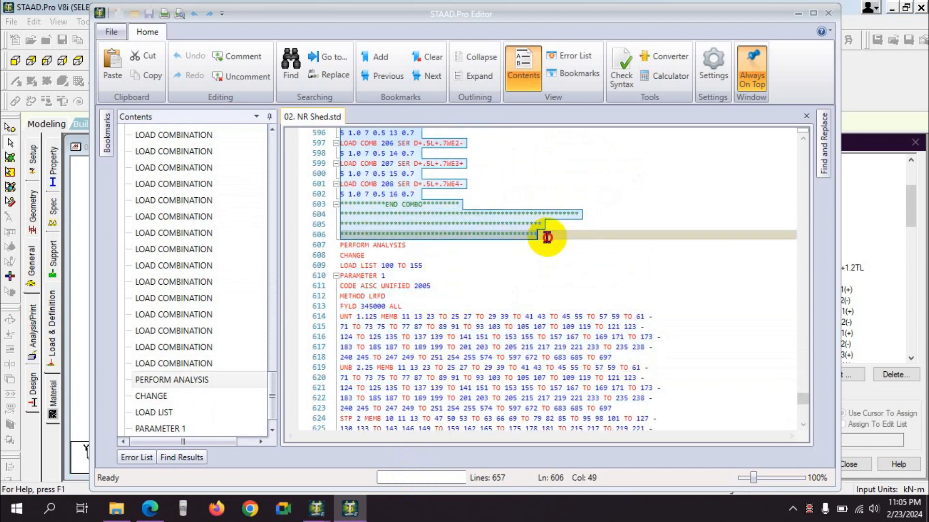
pyautogui.scroll(7, 466, 250)
pyautogui.scroll(20, 466, 247)
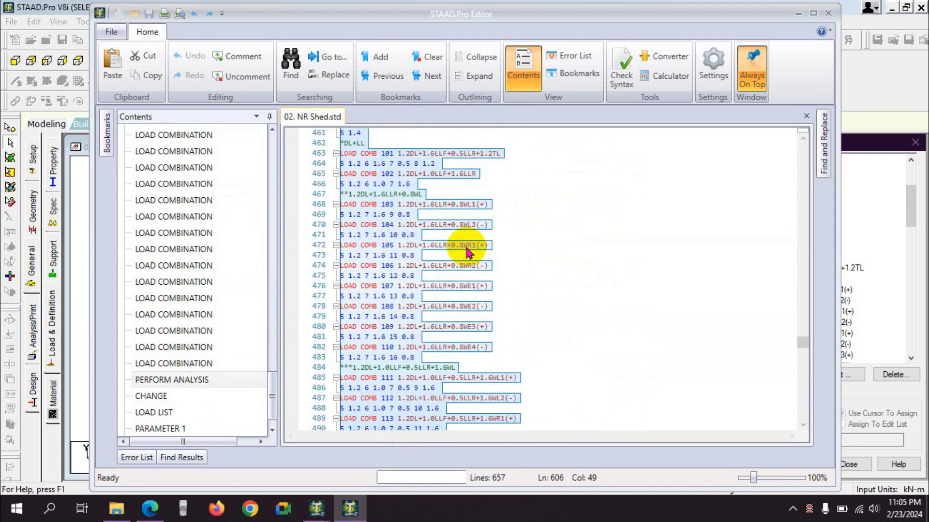
pyautogui.scroll(6, 465, 247)
pyautogui.rightClick(375, 358)
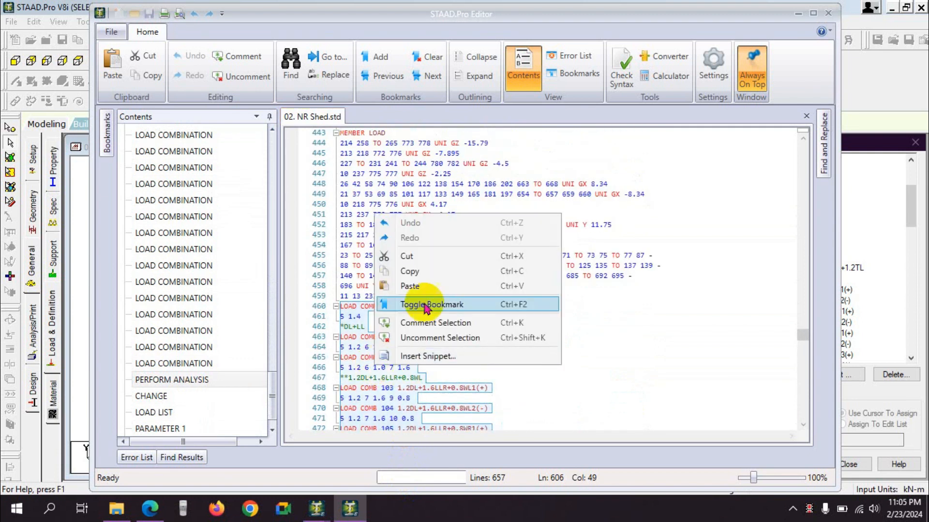
pyautogui.click(425, 272)
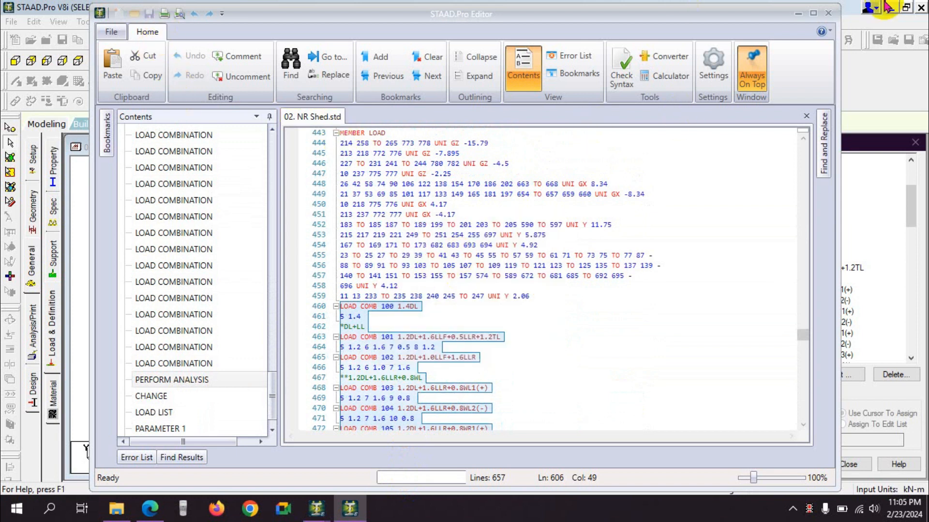
pyautogui.click(828, 13)
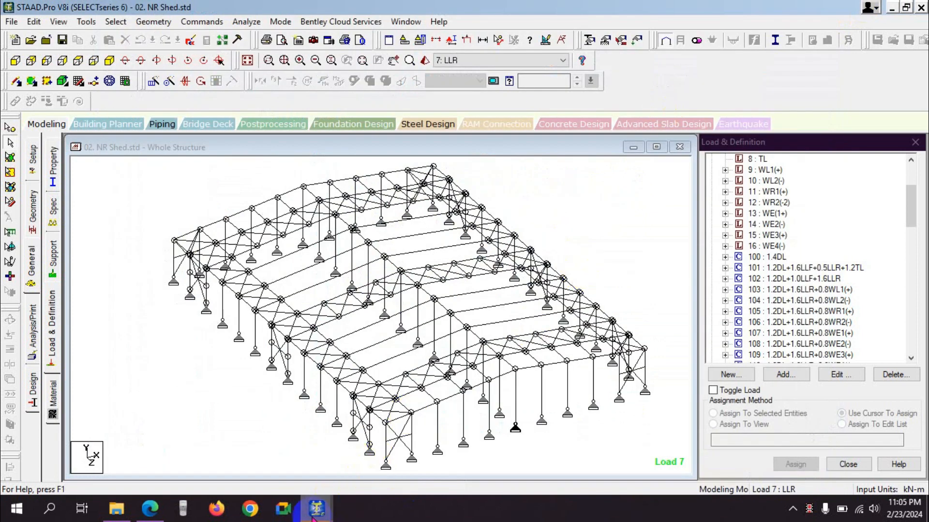
# Switch to the other open STAAD model and open its input command file at the LOAD 16 WE4(-) line
pyautogui.moveTo(315, 515)
pyautogui.click(247, 470)
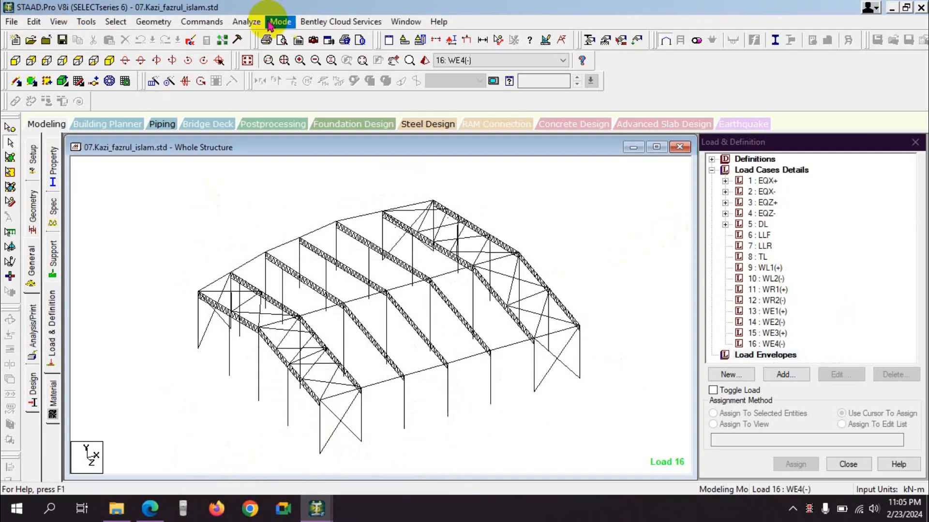
pyautogui.click(34, 21)
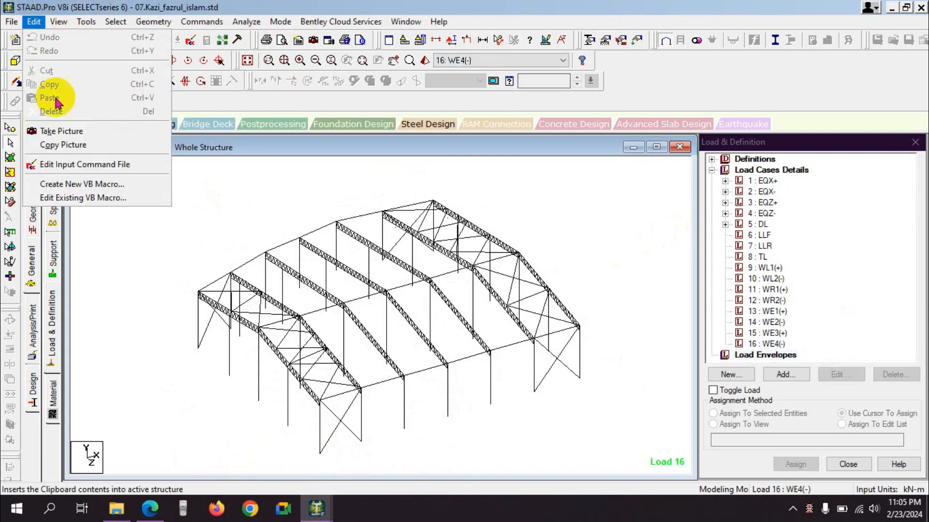
pyautogui.click(53, 163)
pyautogui.scroll(-2, 245, 290)
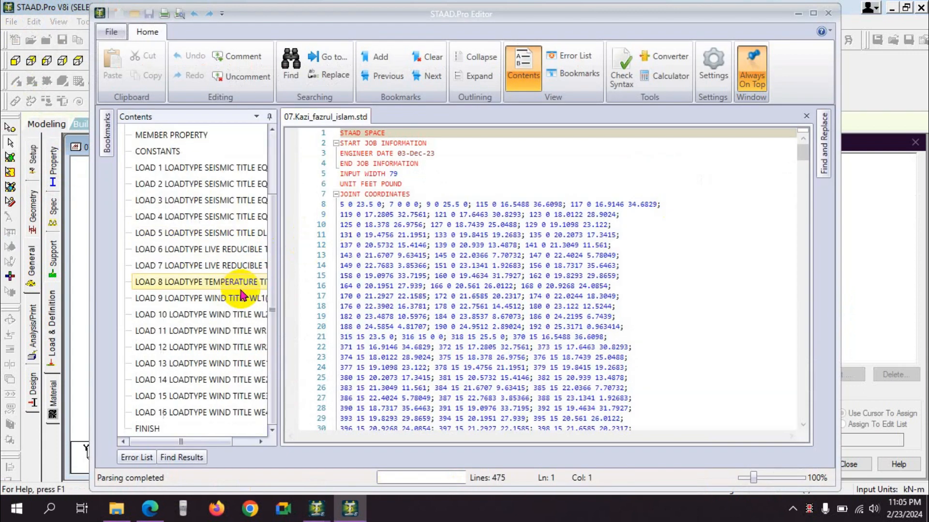
pyautogui.click(215, 416)
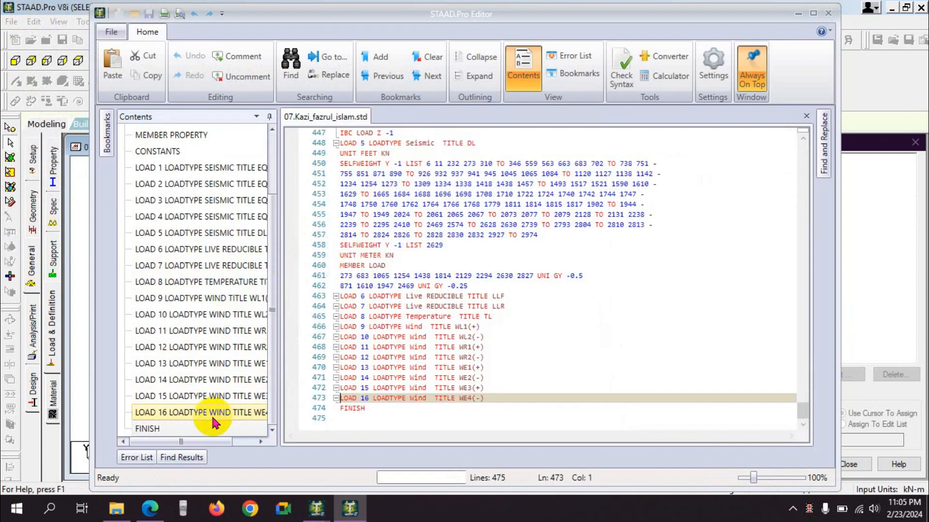
# Paste the copied load combinations on a new line between LOAD 16 WE4(-) and FINISH
pyautogui.click(503, 408)
pyautogui.click(488, 400)
pyautogui.press('Return')
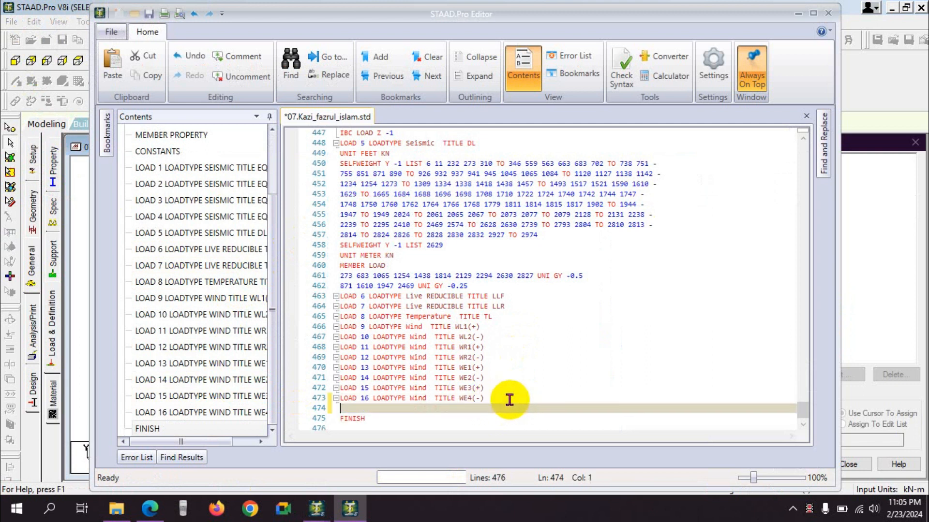
pyautogui.hotkey('ctrl', 'v')
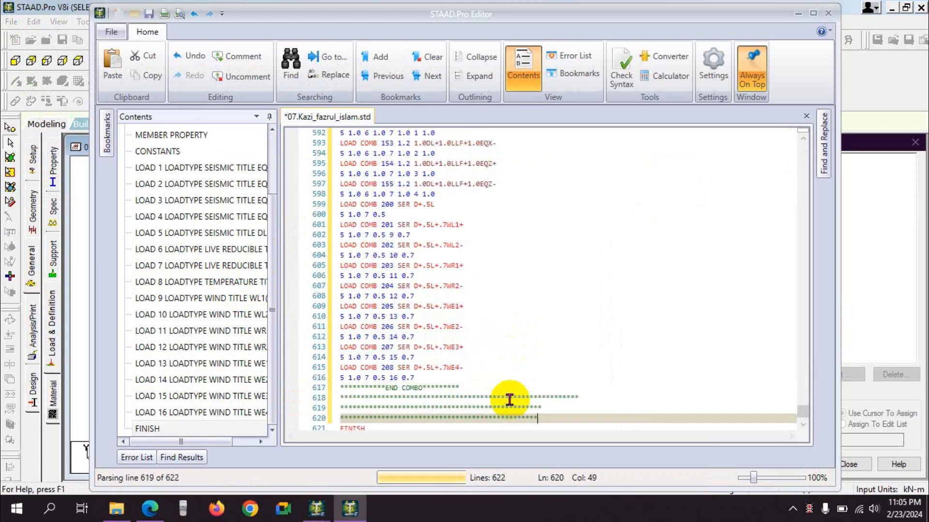
pyautogui.scroll(-1, 504, 326)
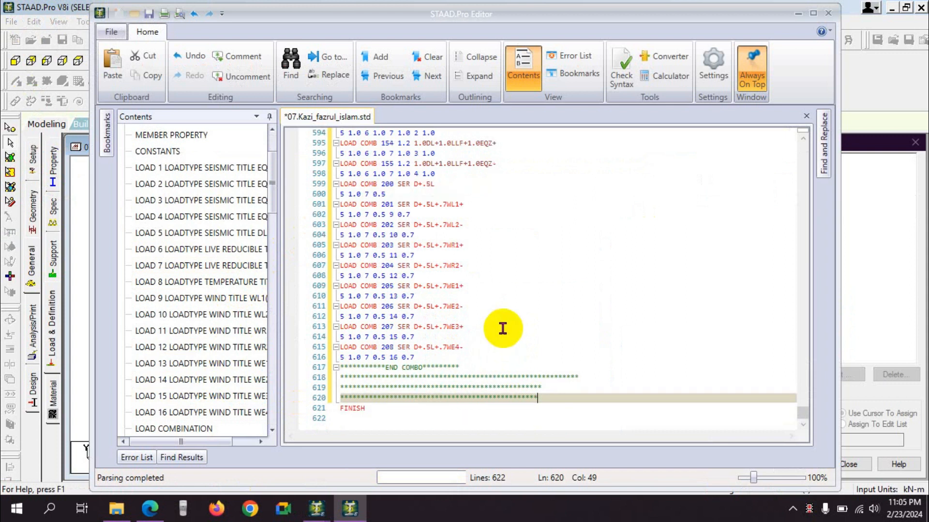
# Save the edited input command file and close the editor to return to the model
pyautogui.scroll(2, 396, 296)
pyautogui.scroll(12, 368, 295)
pyautogui.click(112, 31)
pyautogui.click(145, 147)
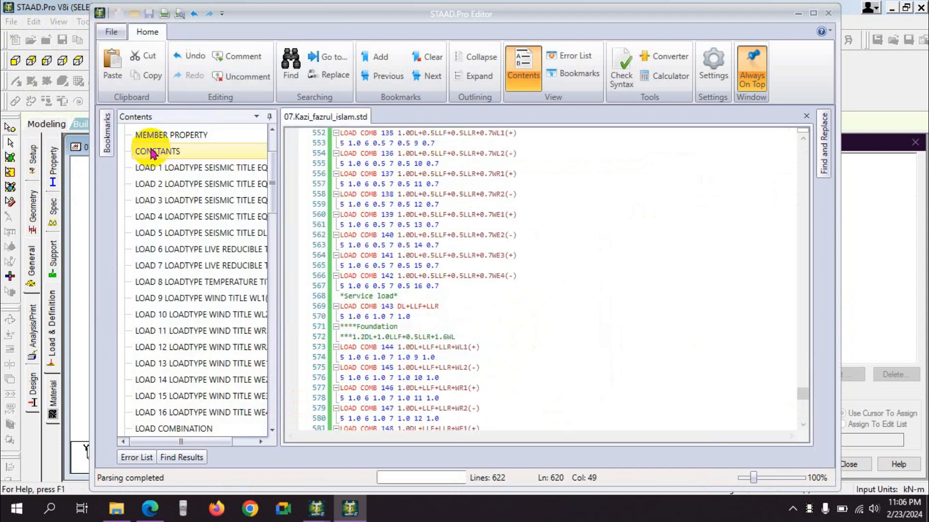
pyautogui.click(112, 31)
pyautogui.click(491, 14)
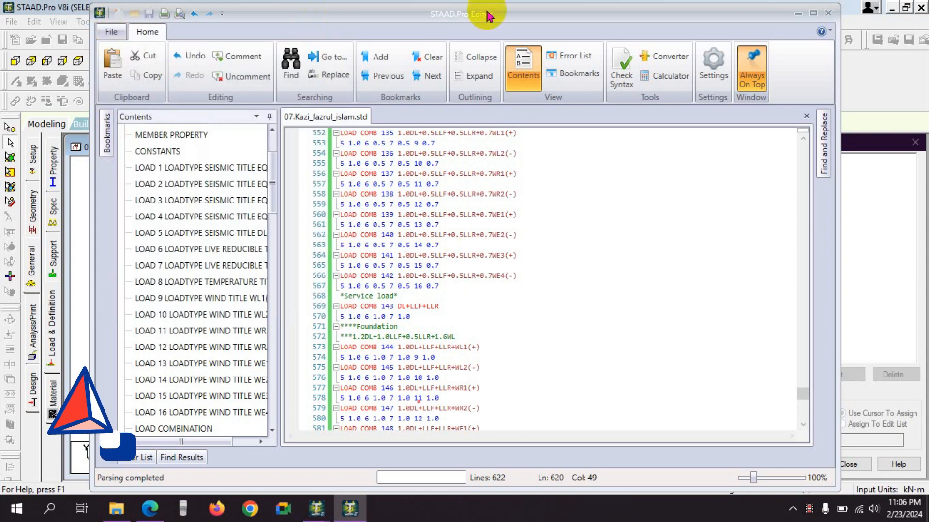
pyautogui.click(828, 13)
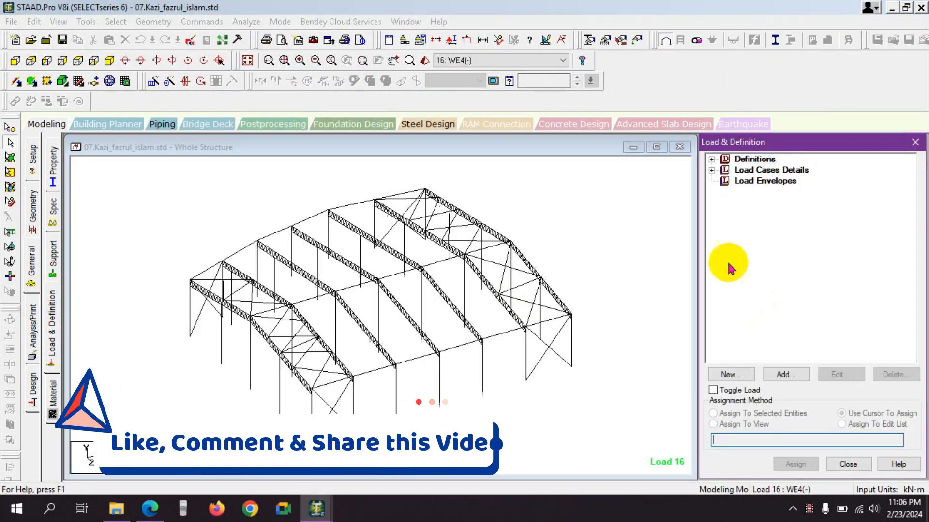
# Expand the load case details and examine the load combinations from 100 : 1.4DL to 208 : SER D+.5L+.7WE4-
pyautogui.click(709, 169)
pyautogui.scroll(-8, 834, 332)
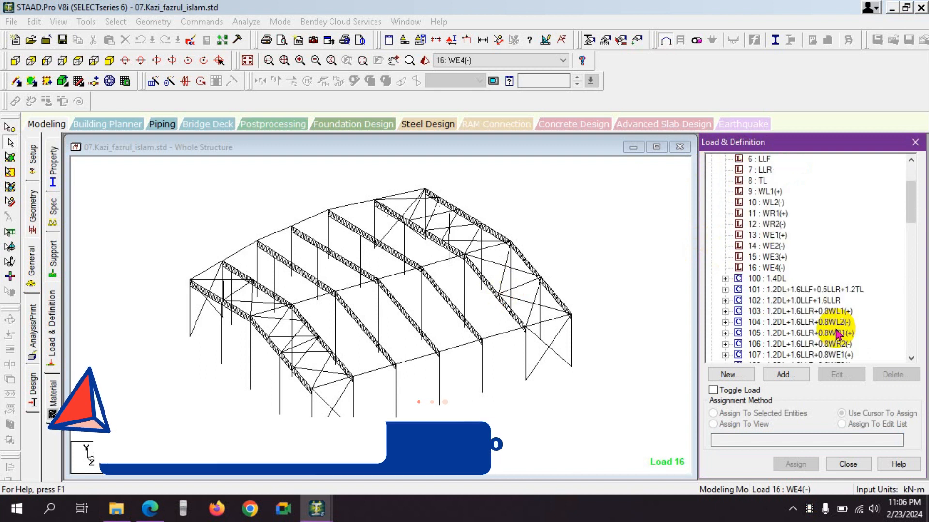
pyautogui.scroll(-9, 836, 332)
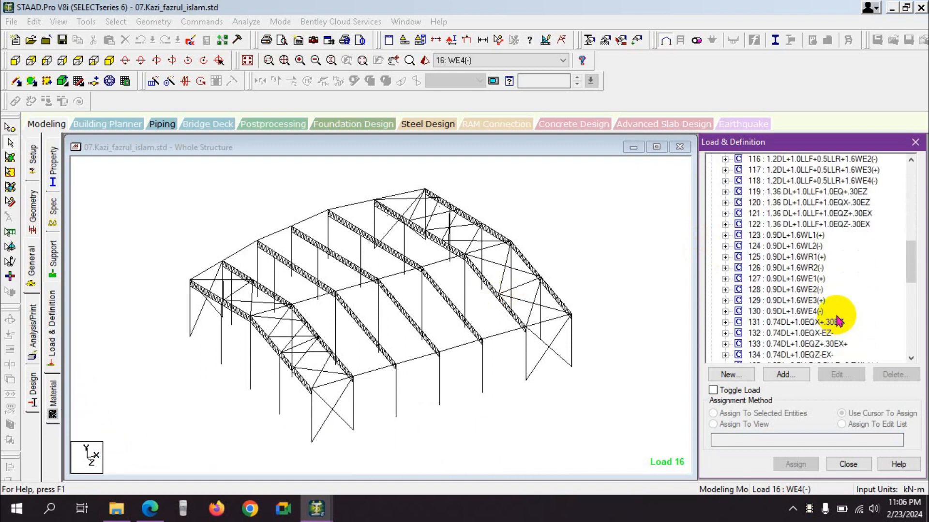
pyautogui.scroll(-2, 838, 320)
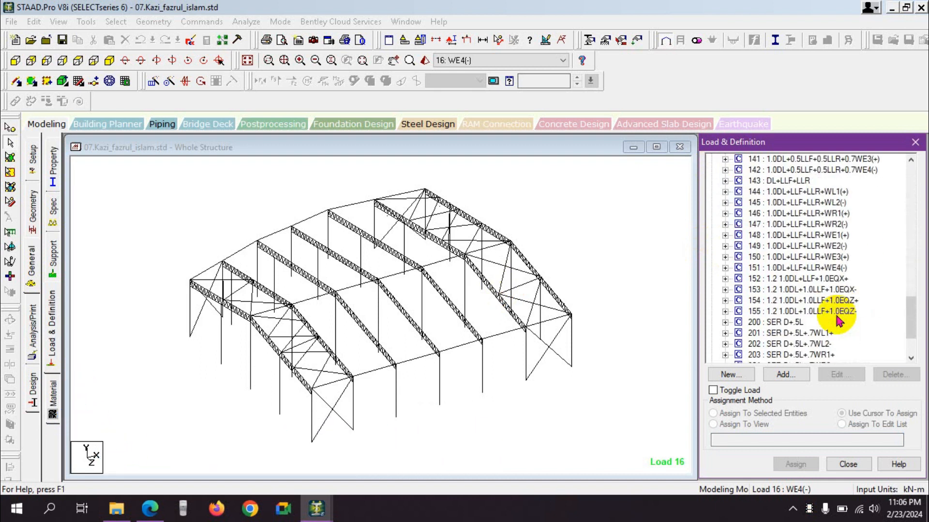
pyautogui.scroll(-2, 839, 321)
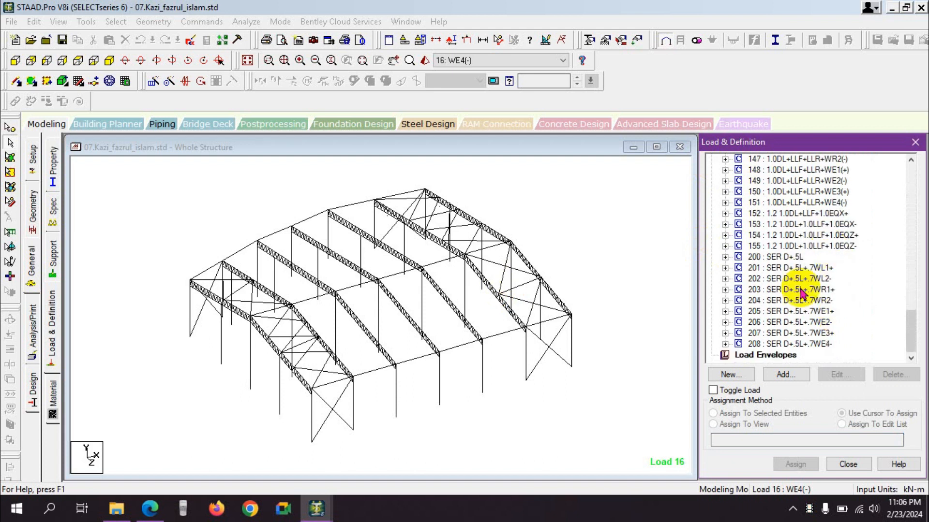
pyautogui.scroll(10, 813, 245)
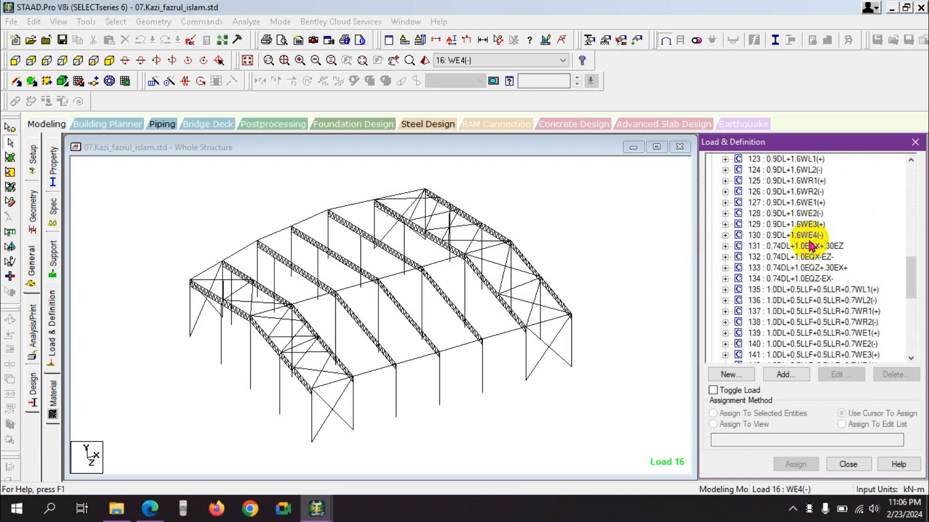
pyautogui.scroll(4, 811, 246)
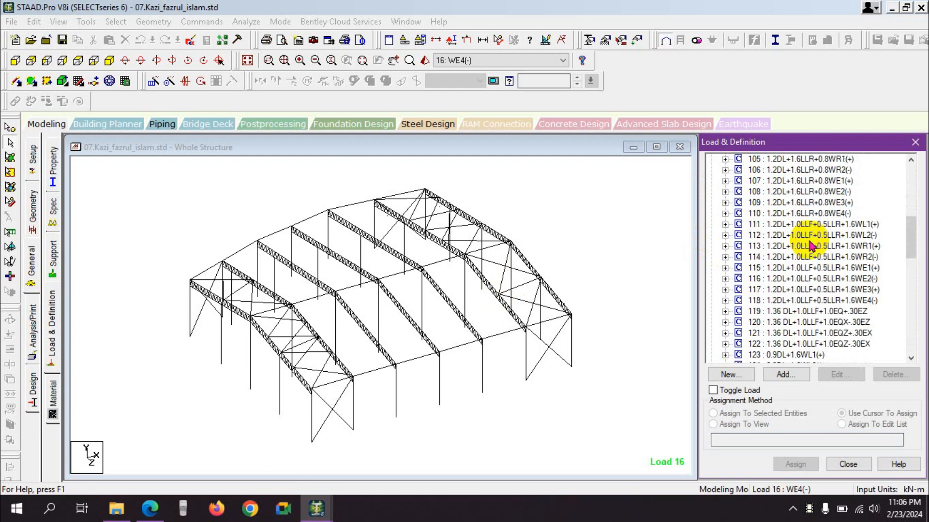
pyautogui.scroll(3, 811, 246)
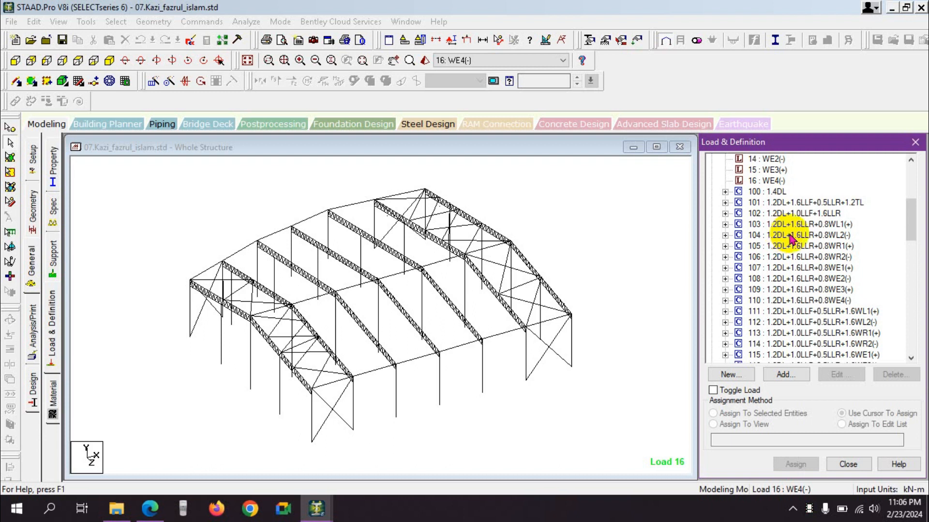
pyautogui.scroll(-1, 791, 237)
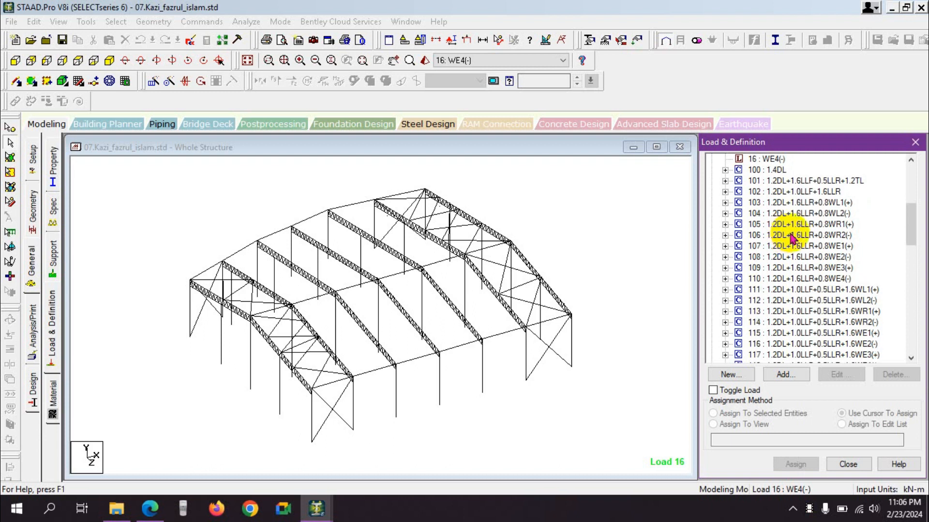
pyautogui.scroll(-2, 791, 237)
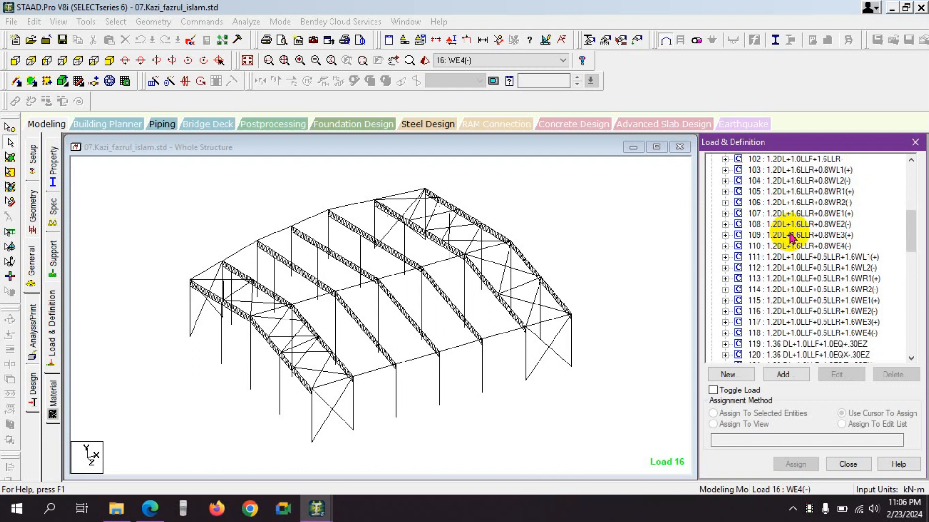
pyautogui.scroll(-4, 788, 270)
pyautogui.scroll(-3, 792, 290)
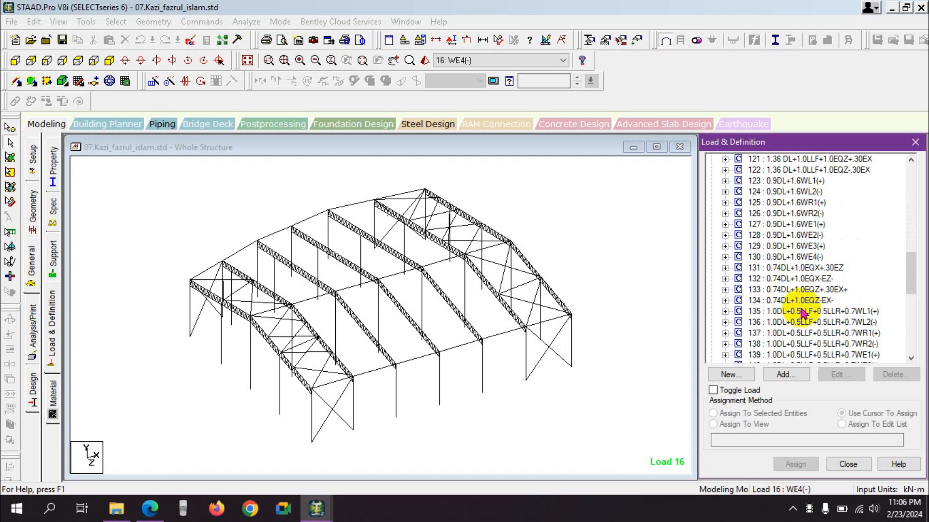
# Inspect the load cases and factors of combination 134 : 0.74DL+1.0EQZ-EX-, and select combination 136 in the list
pyautogui.click(798, 300)
pyautogui.click(841, 374)
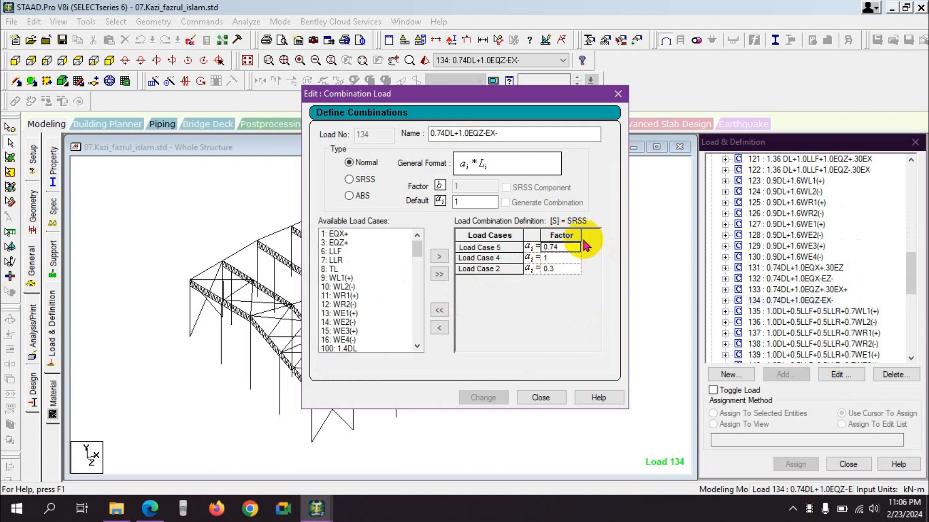
pyautogui.click(551, 397)
pyautogui.click(851, 322)
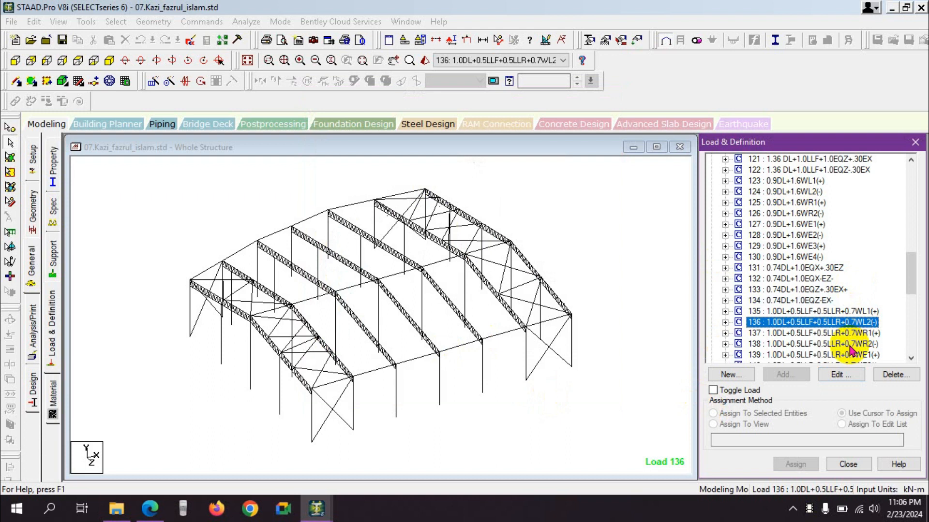
pyautogui.scroll(-3, 844, 338)
pyautogui.scroll(2, 818, 313)
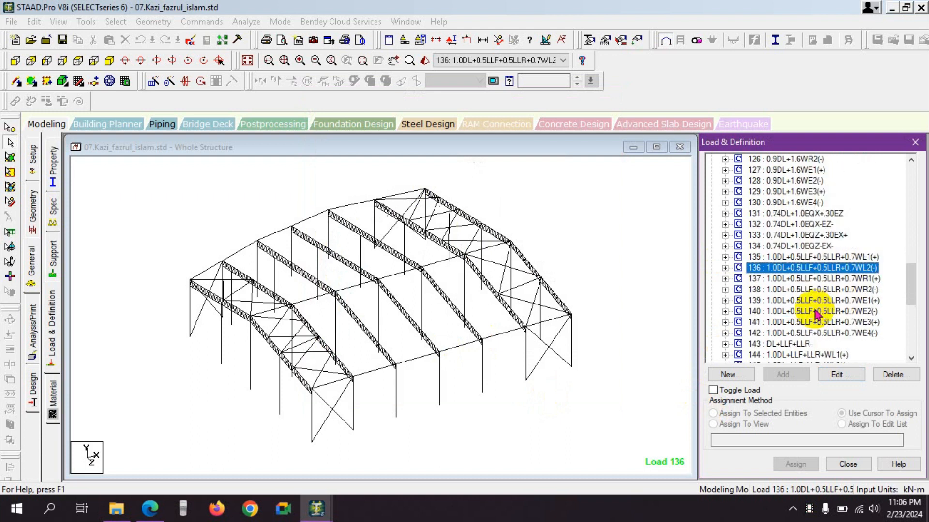
# Review the primary load cases and the pasted load combinations from 100 : 1.4DL to 144 : 1.0DL+LLF+LLR+WL1(+) in the load list
pyautogui.scroll(3, 816, 314)
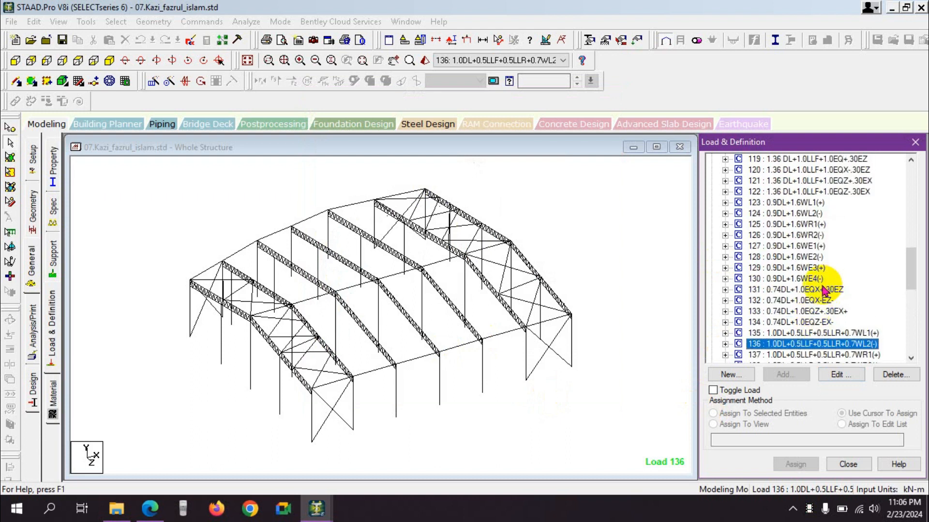
pyautogui.scroll(9, 822, 289)
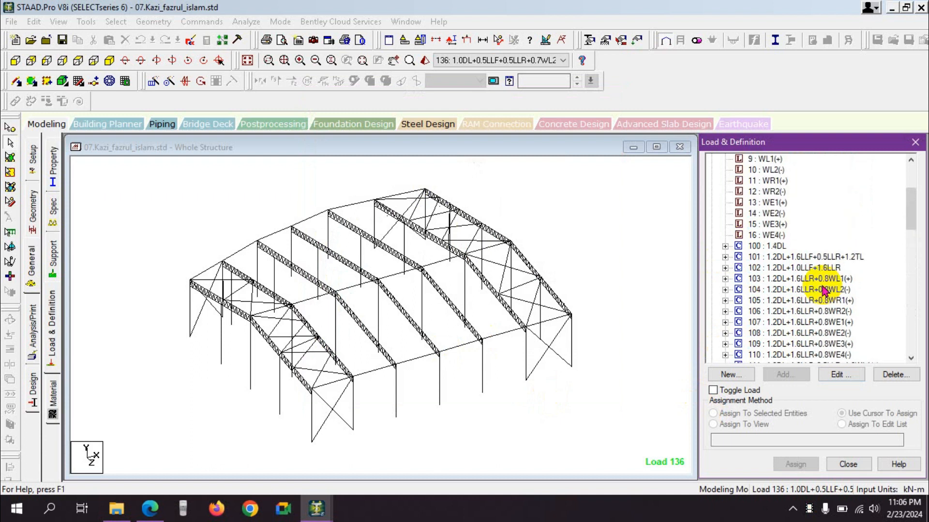
pyautogui.scroll(3, 823, 290)
pyautogui.scroll(-7, 822, 293)
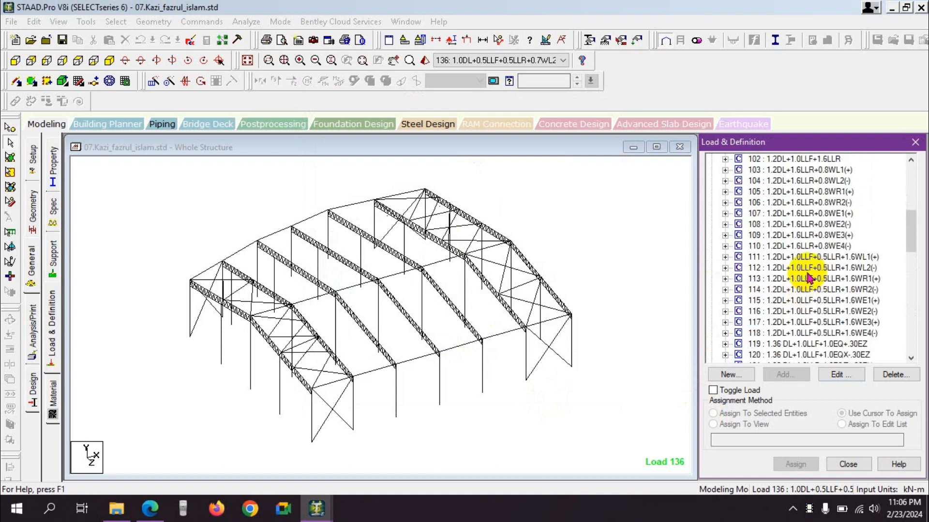
pyautogui.scroll(-4, 807, 276)
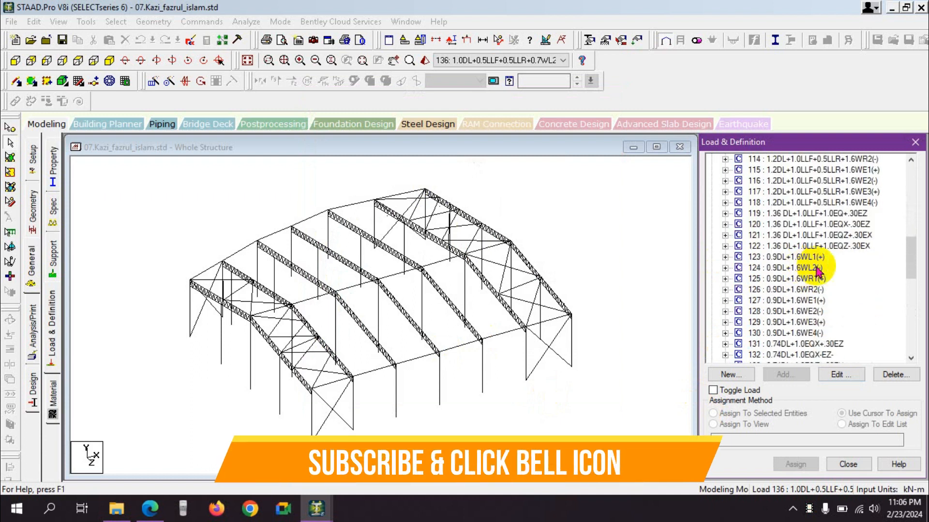
pyautogui.scroll(3, 827, 237)
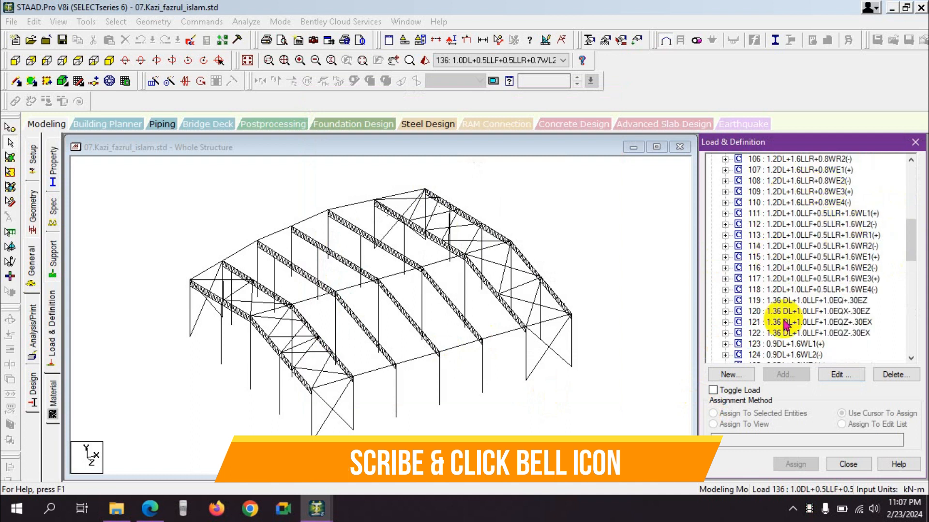
pyautogui.scroll(-5, 793, 270)
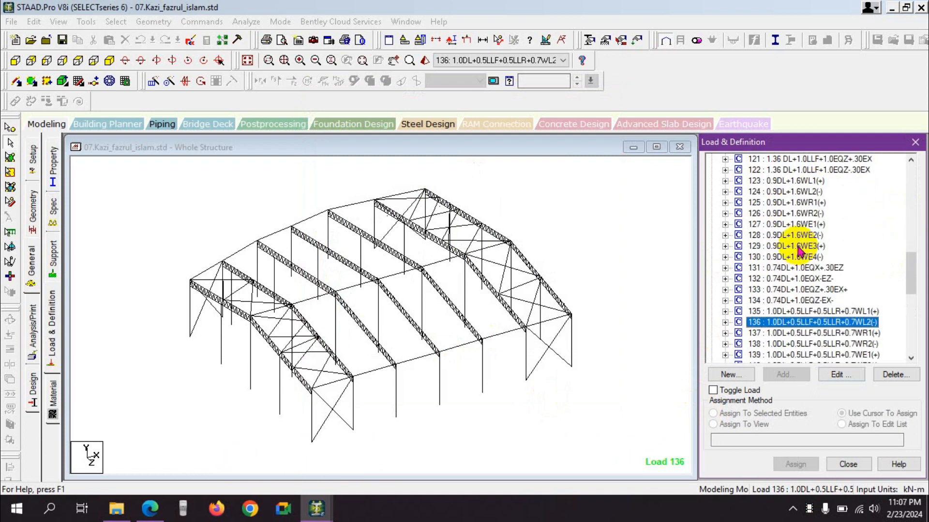
pyautogui.scroll(-2, 798, 250)
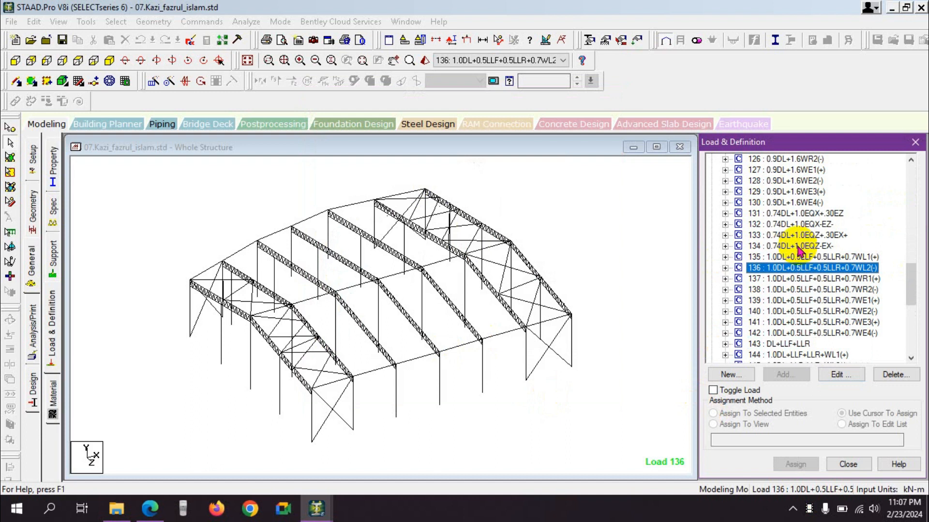